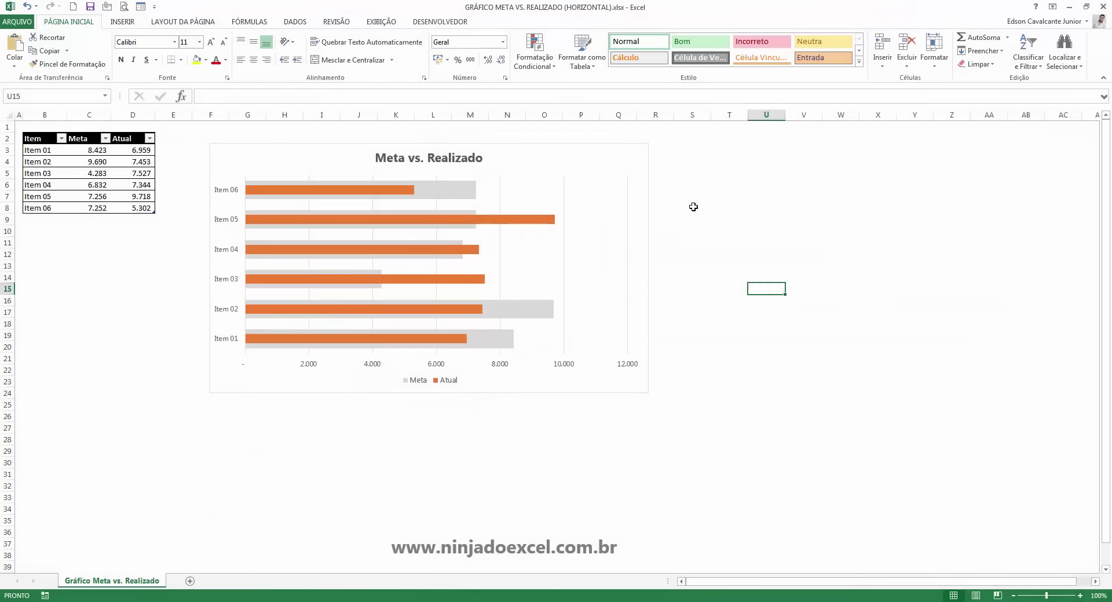
Point out the finished example chart and the Item, Meta and Atual column headers
click(598, 147)
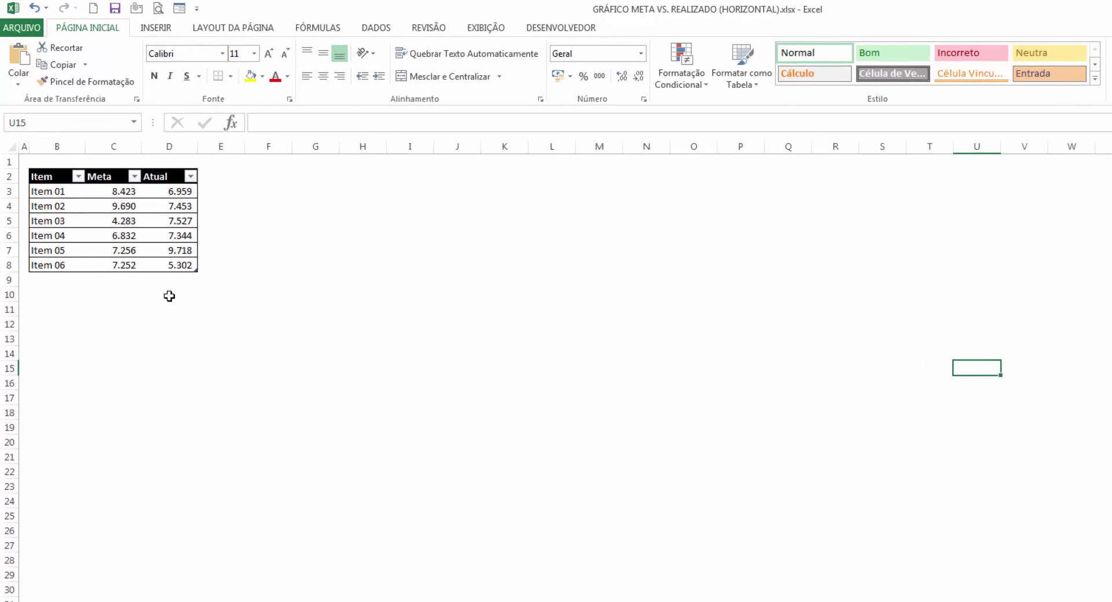
click(55, 177)
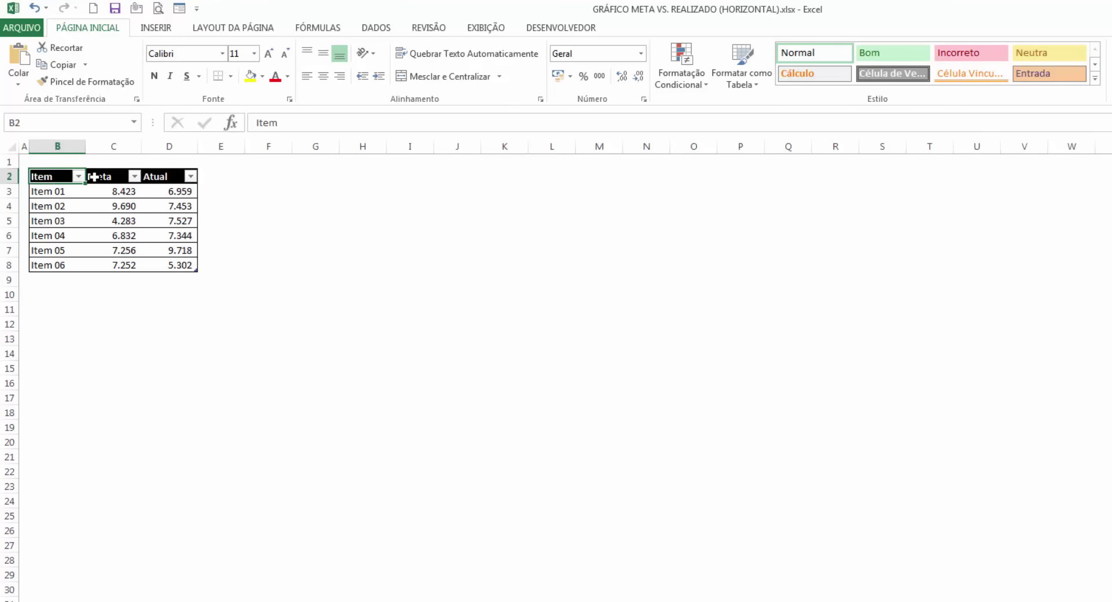
click(115, 176)
click(162, 182)
click(45, 176)
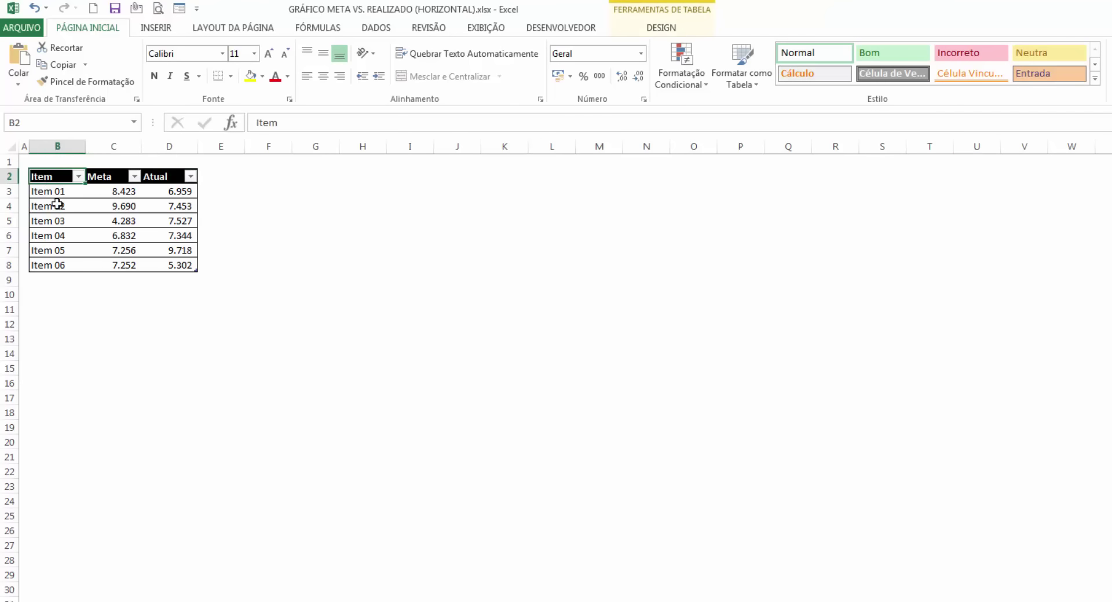
click(104, 179)
click(177, 179)
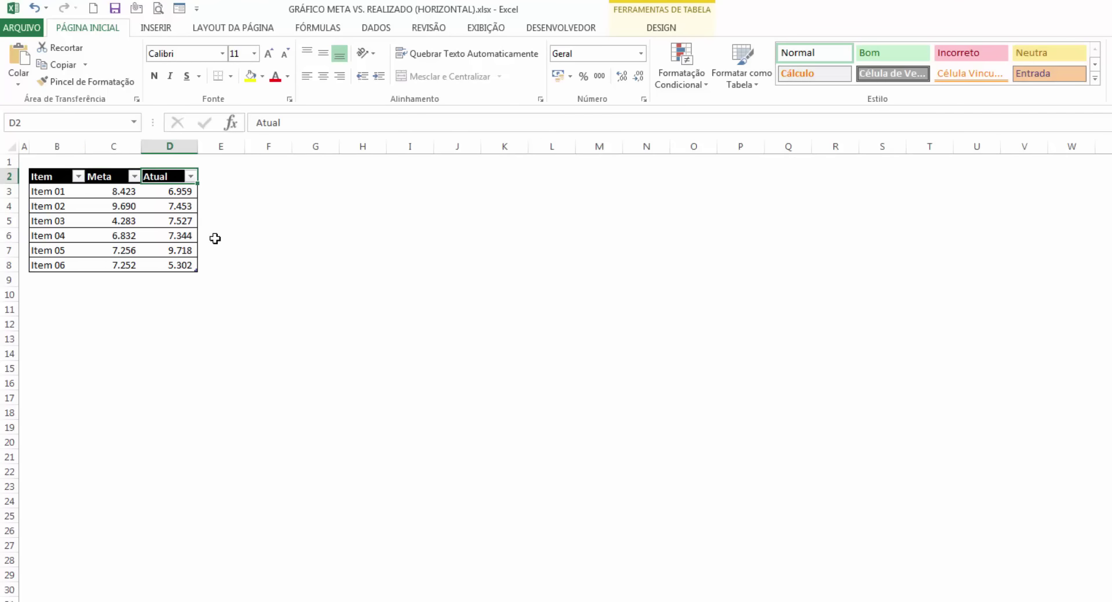
Go over Item 01's Meta and Atual values, then select the table B2:D8 as chart data
click(67, 193)
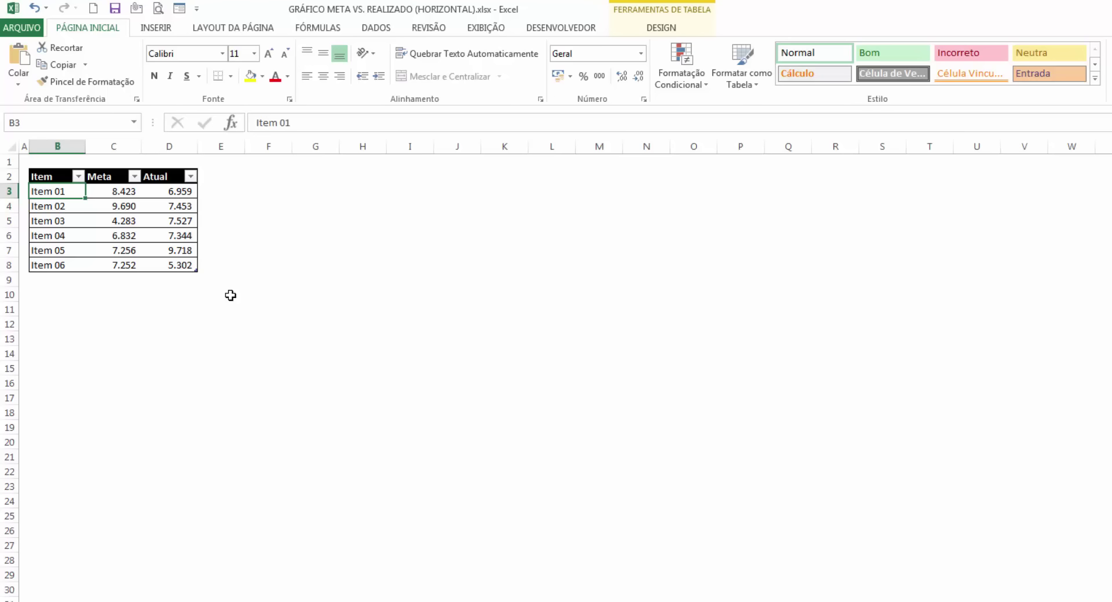
click(112, 191)
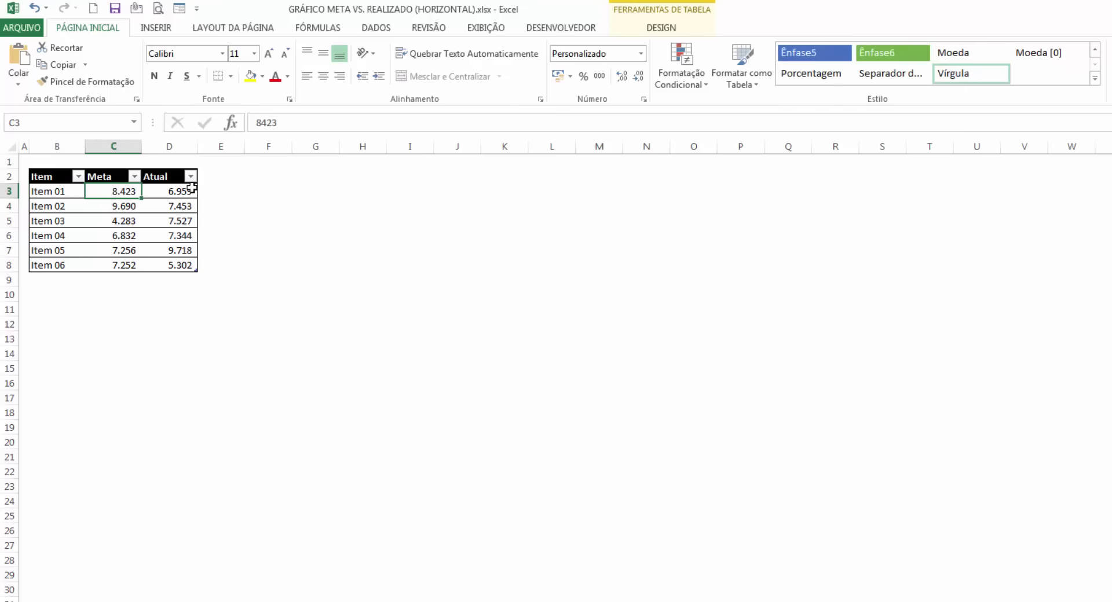
click(184, 191)
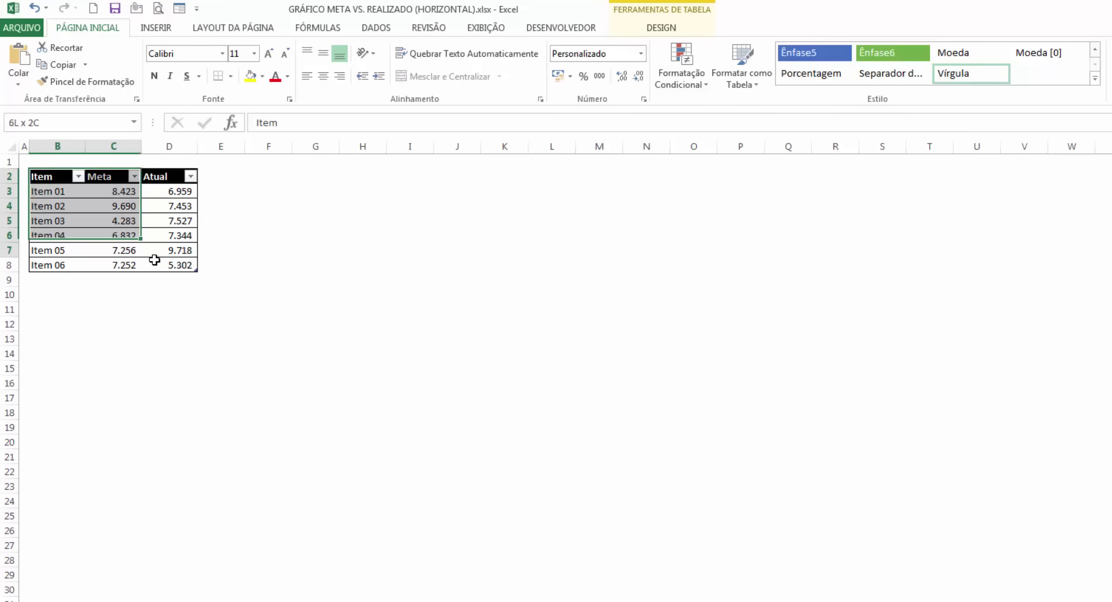
drag(53, 174, 173, 266)
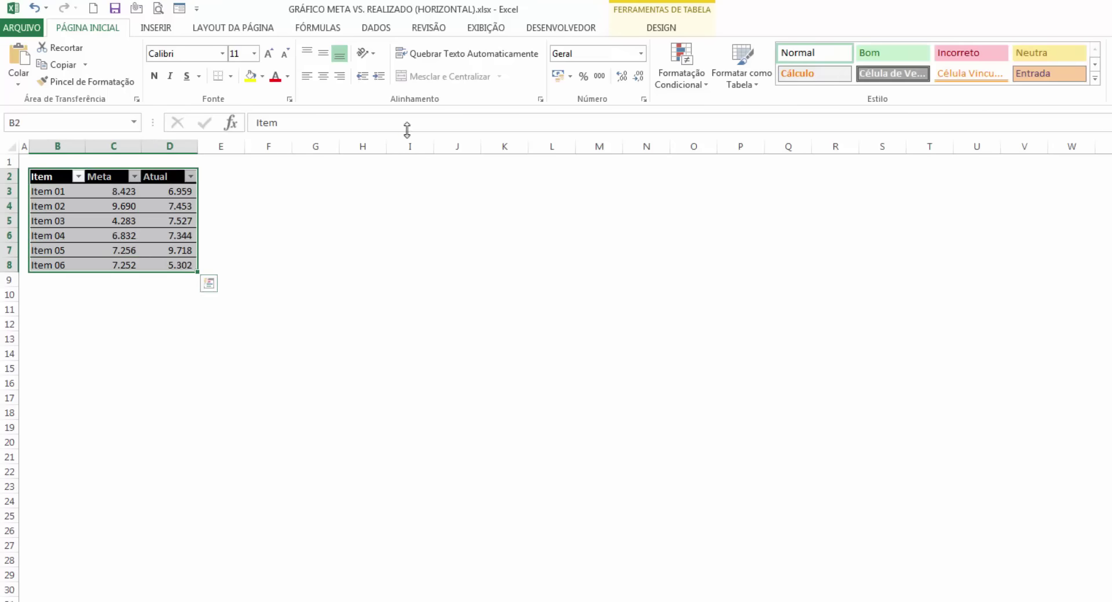
click(155, 28)
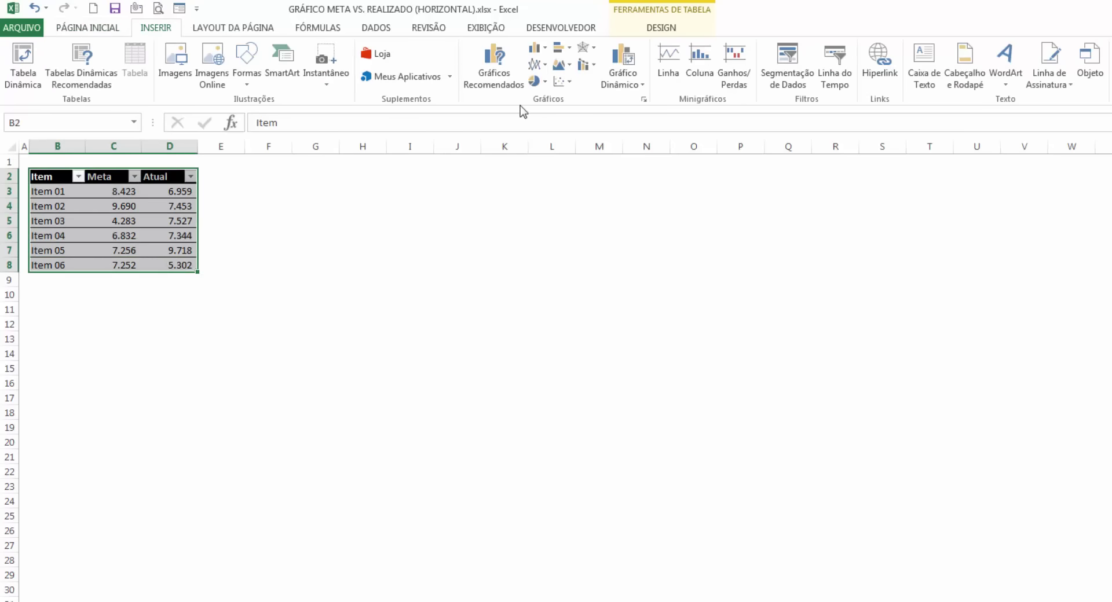
Insert a 2D clustered bar chart of Meta and Atual and enlarge it beside the table
click(565, 49)
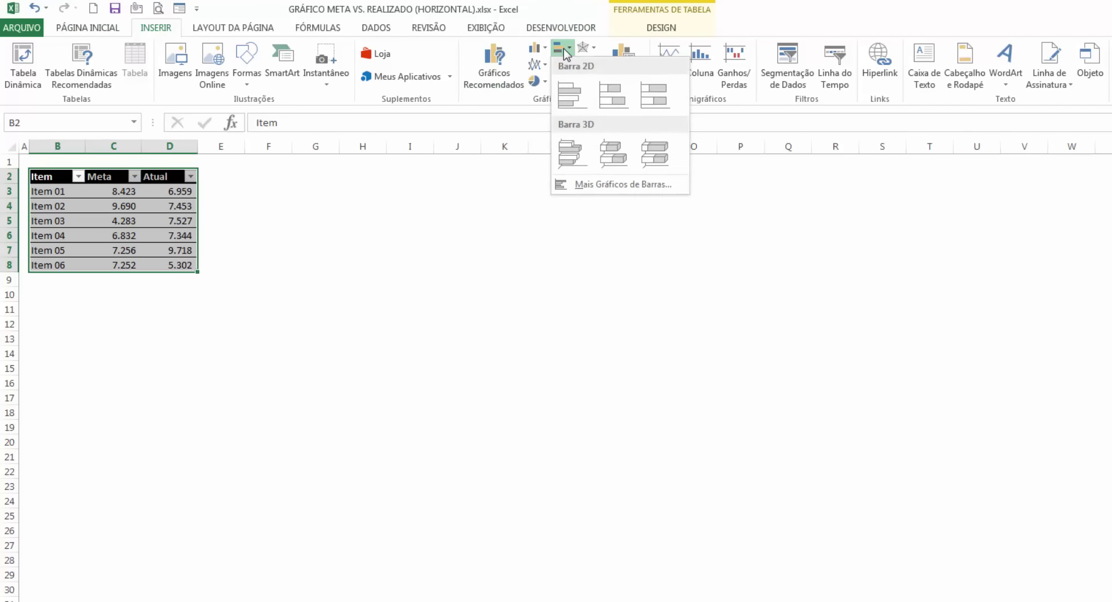
click(565, 90)
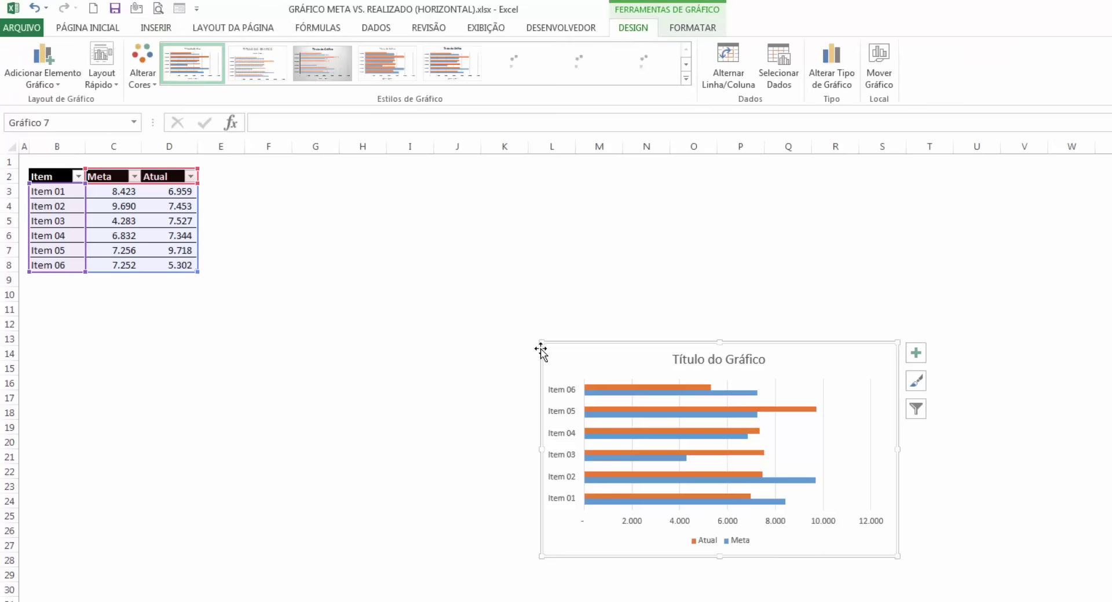
mouse_move(541, 343)
mouse_down()
mouse_move(358, 220)
mouse_move(390, 202)
mouse_up()
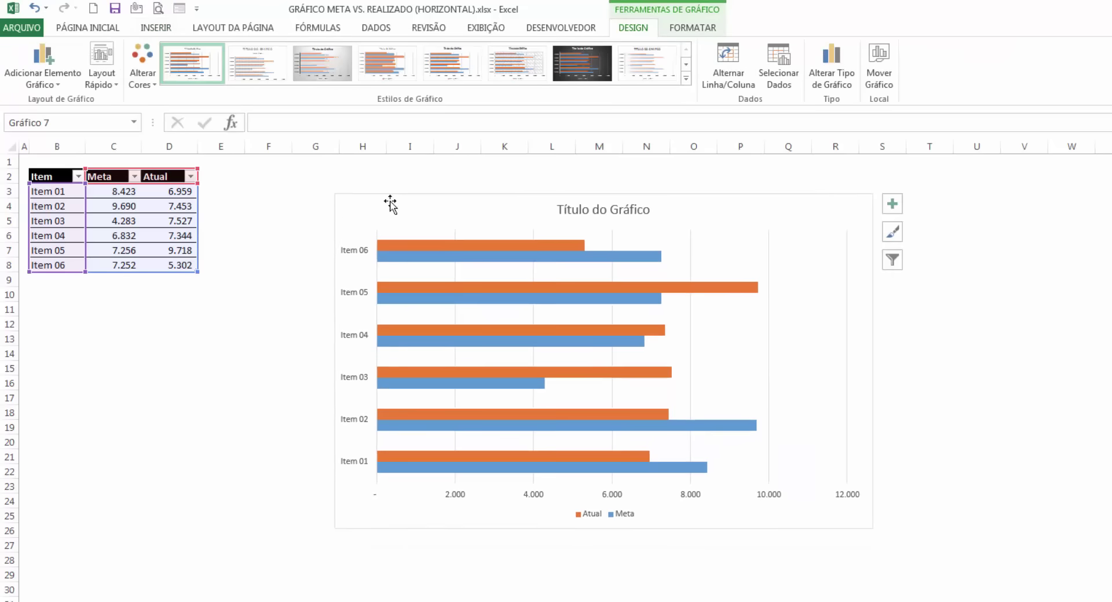
click(646, 176)
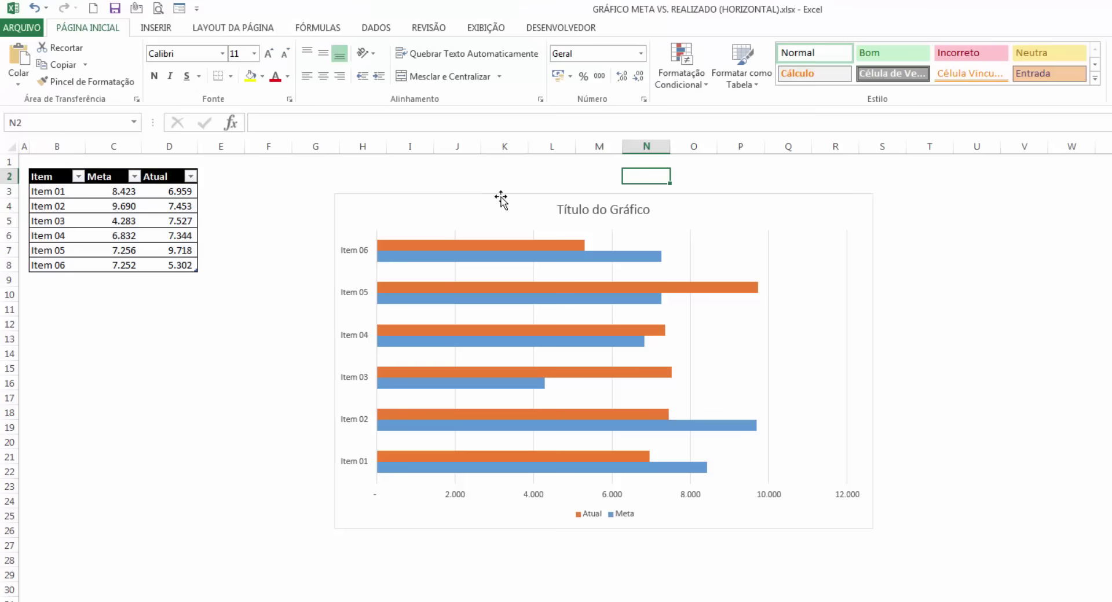
click(501, 200)
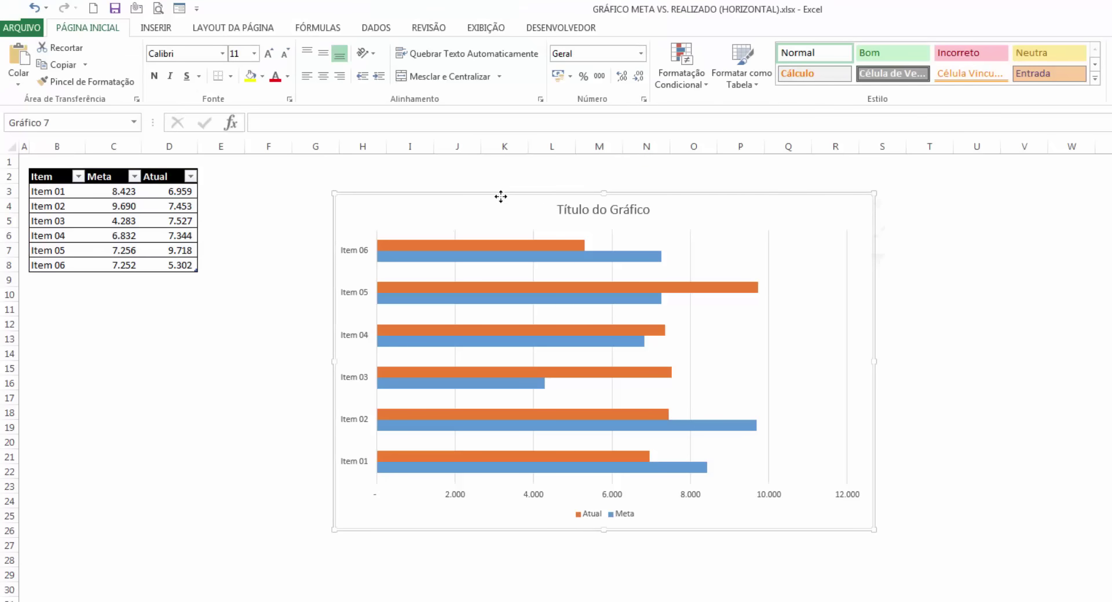
click(486, 246)
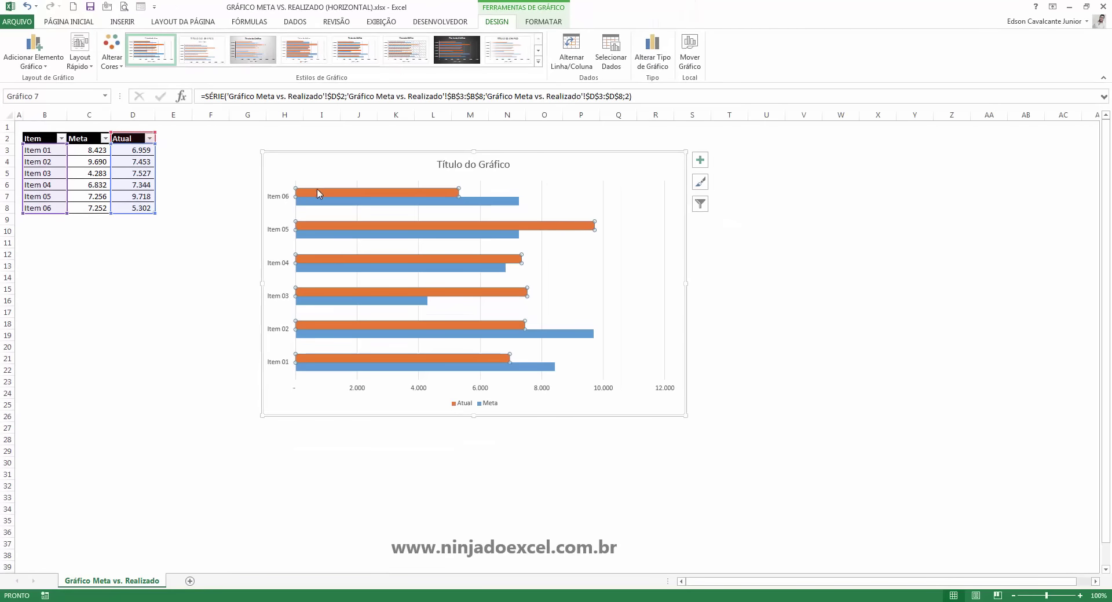
Plot the orange Atual series on the secondary axis so it overlaps the Meta bars
right_click(318, 193)
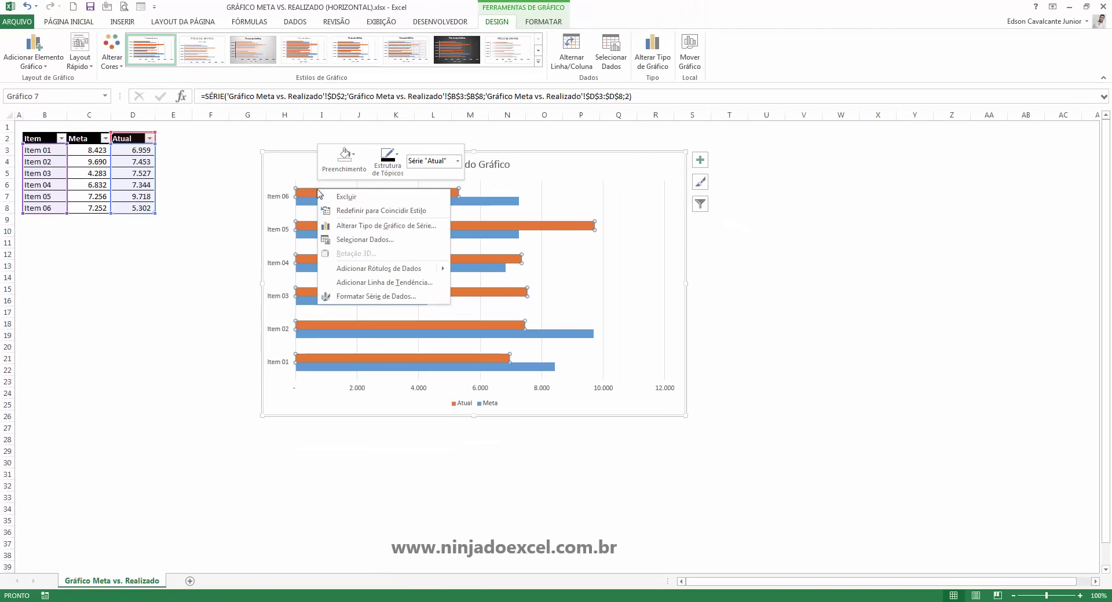
click(412, 298)
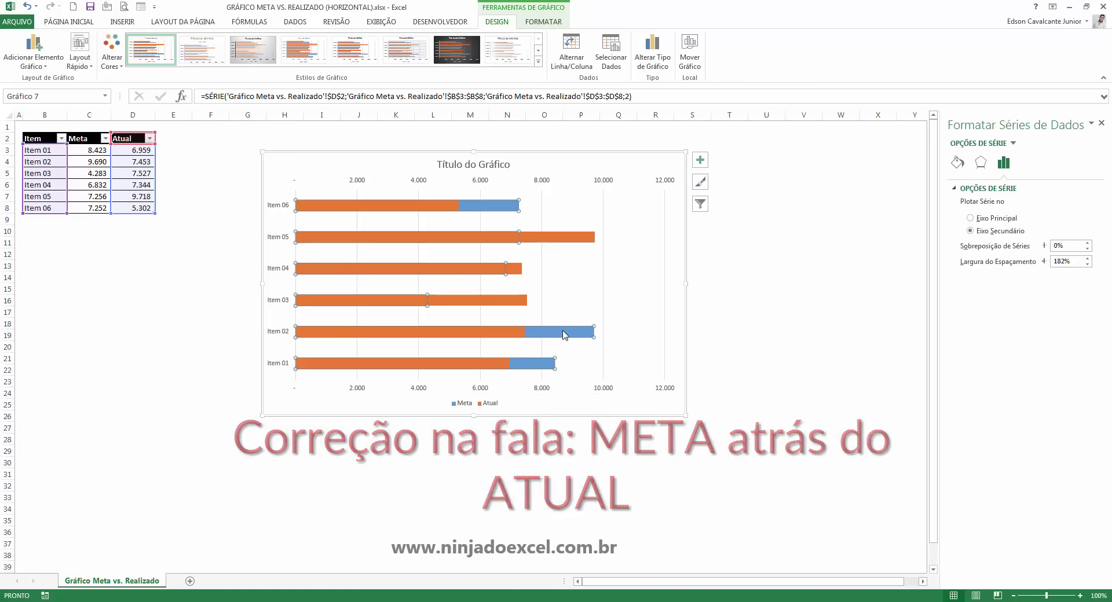
click(568, 331)
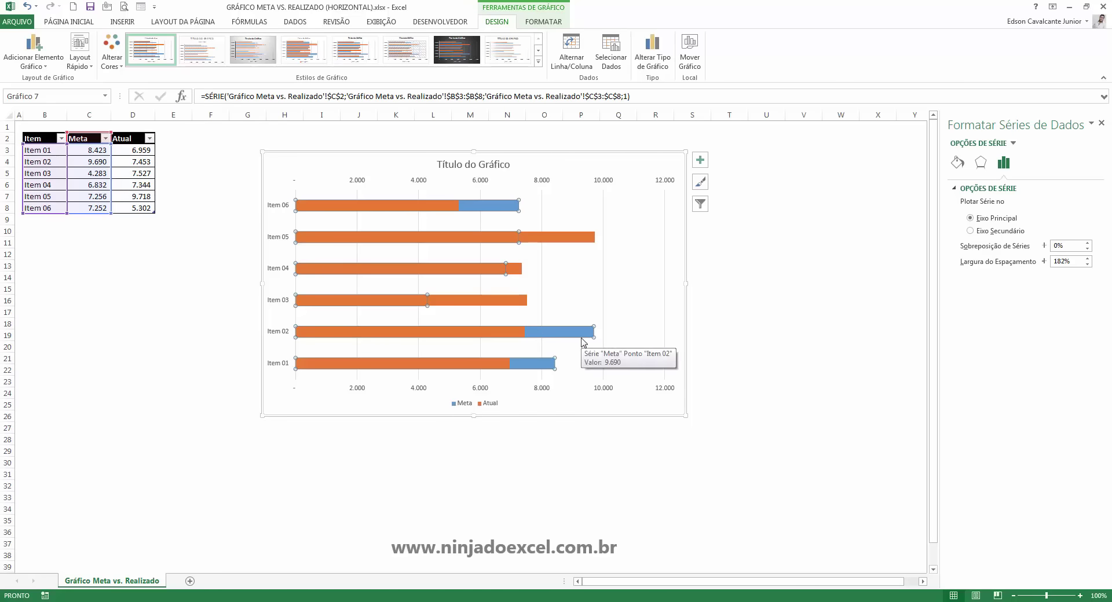
Set the Meta series gap width to 60%
click(1056, 262)
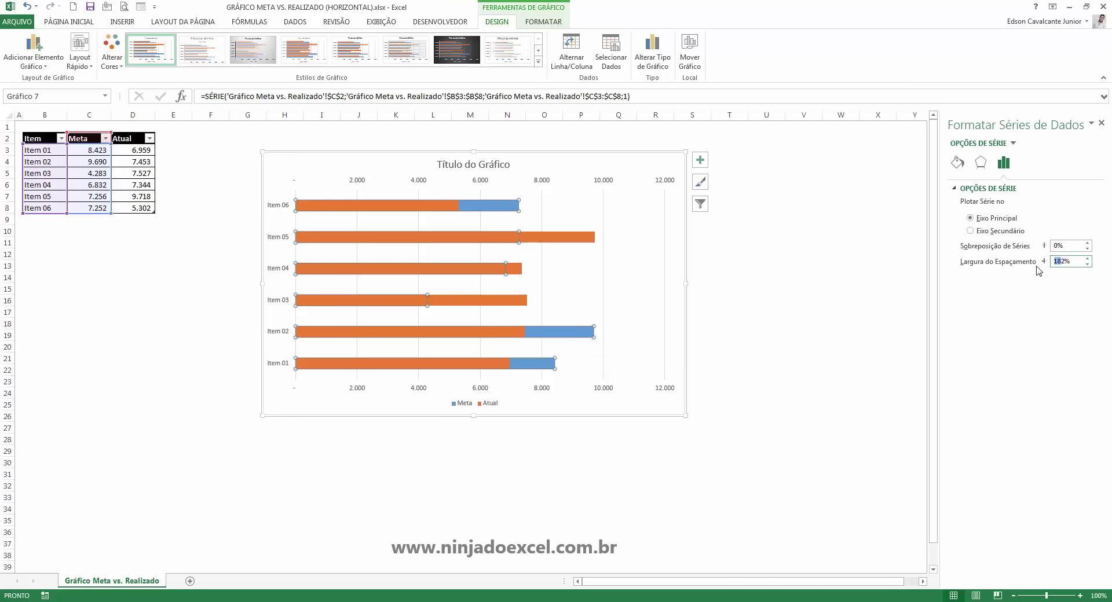
drag(1053, 261, 1061, 262)
text(60)
key(Return)
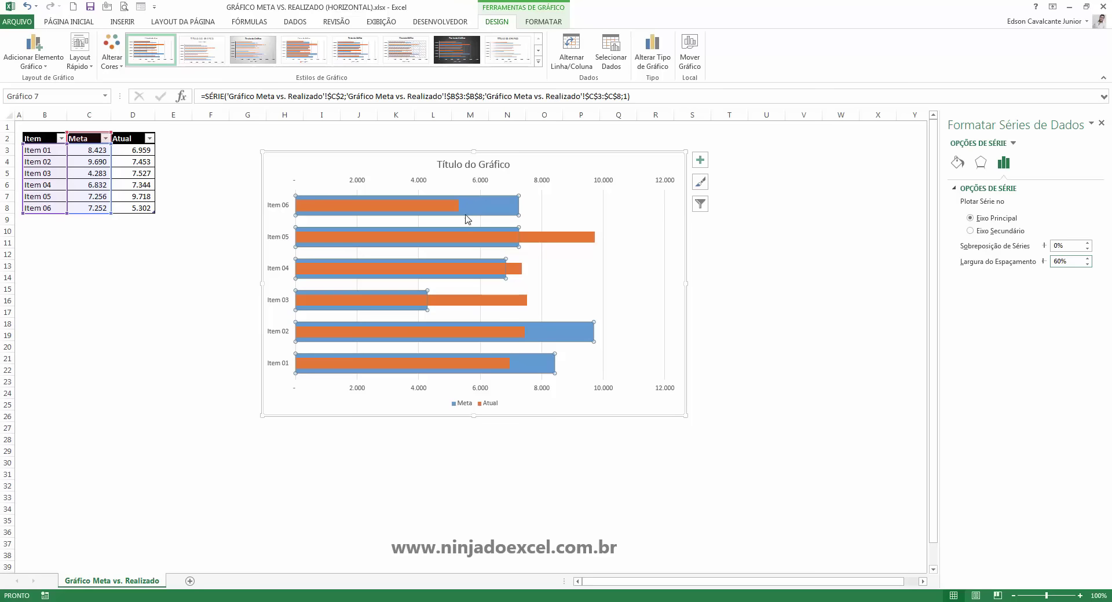
Set the Atual series gap width to 220% so its bars are thinner
click(549, 239)
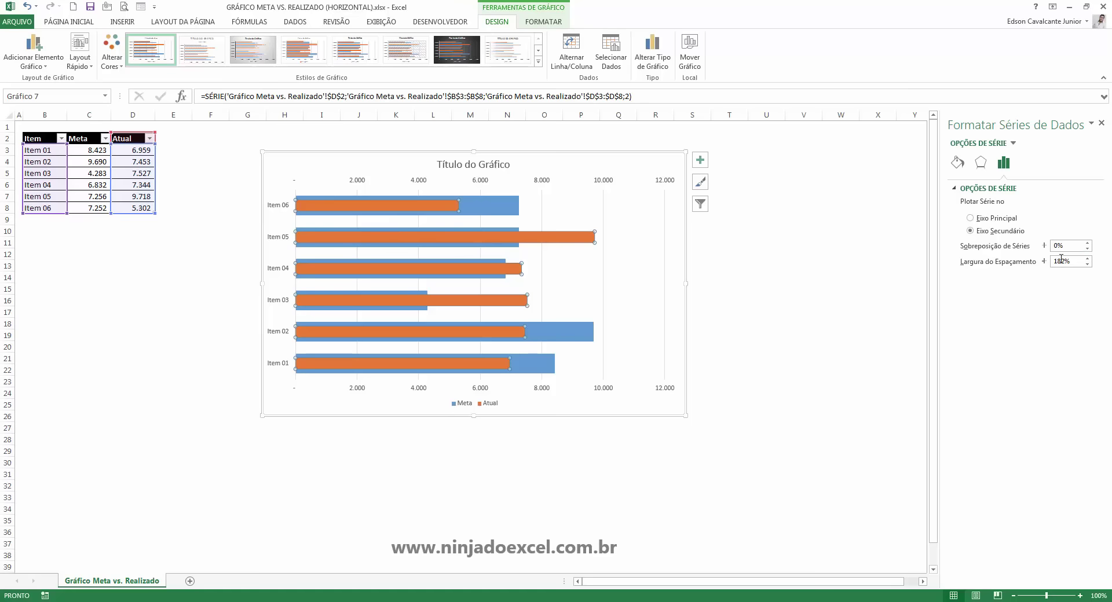
drag(1062, 261, 1018, 253)
text(2)
text(0)
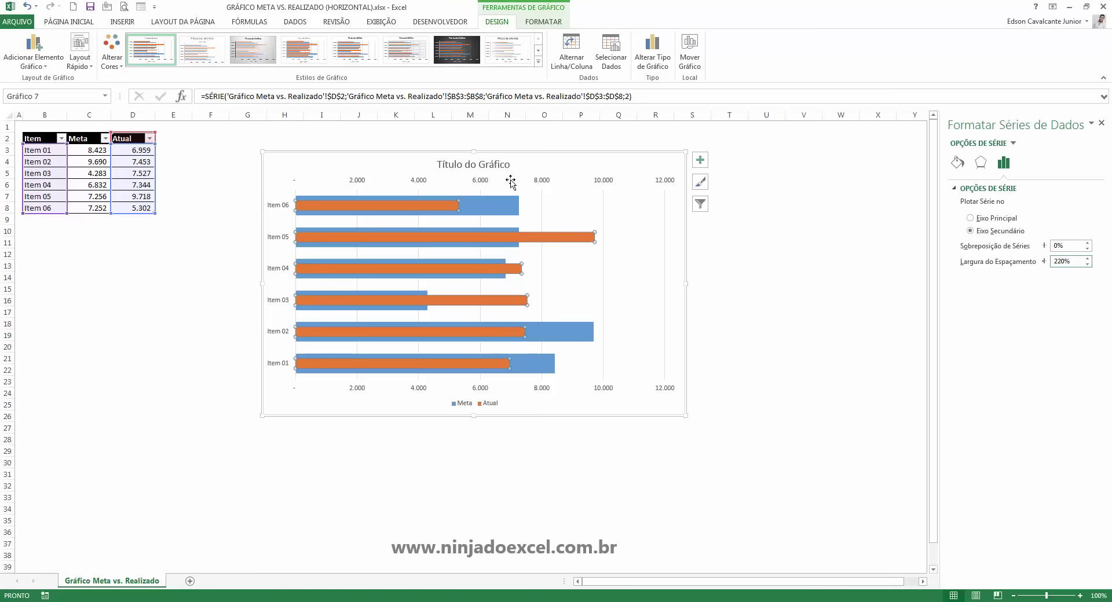
Delete the secondary horizontal axis along the top of the chart
click(605, 182)
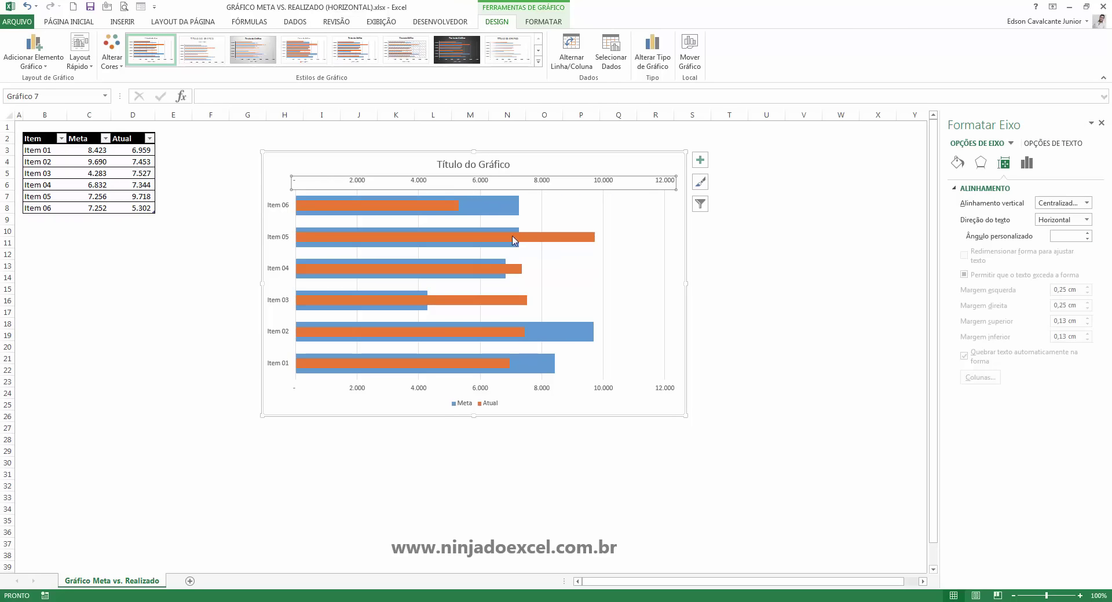
key(Delete)
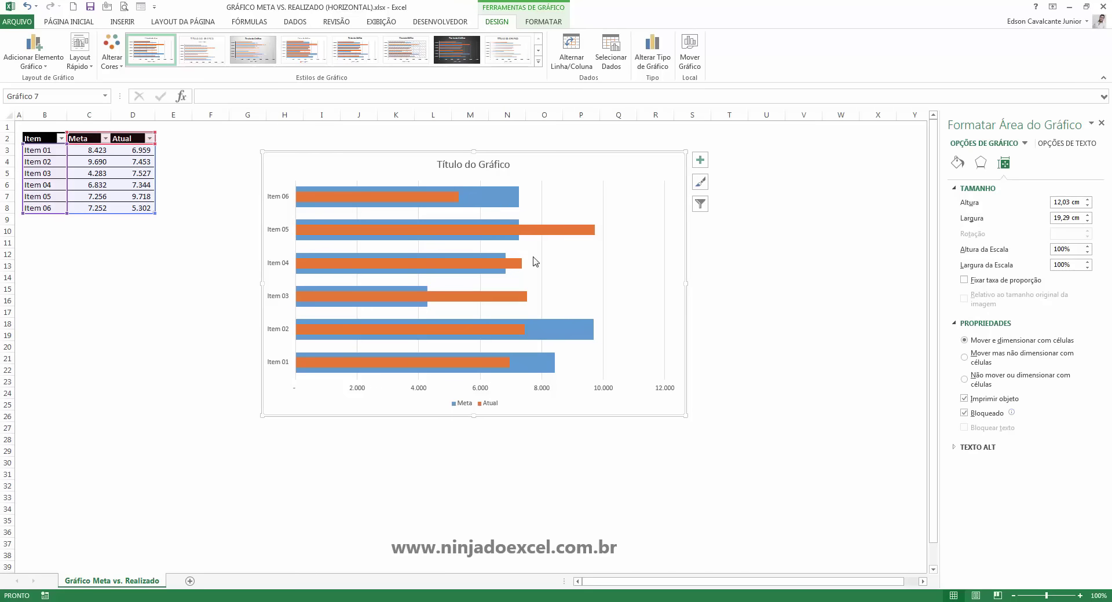
click(493, 202)
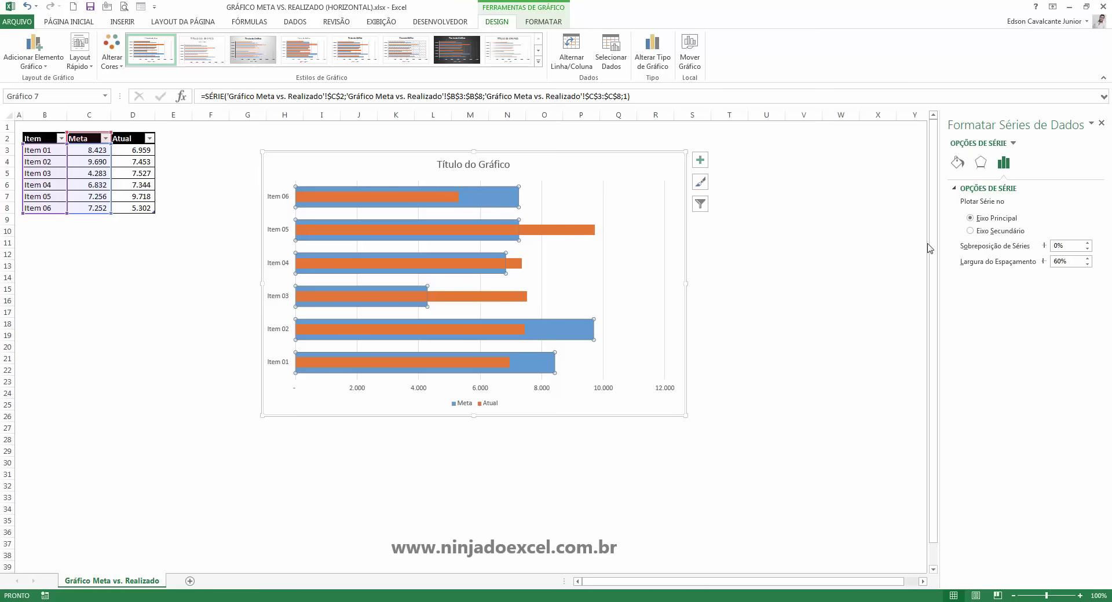
Give the Meta bars a solid light gray fill
click(959, 163)
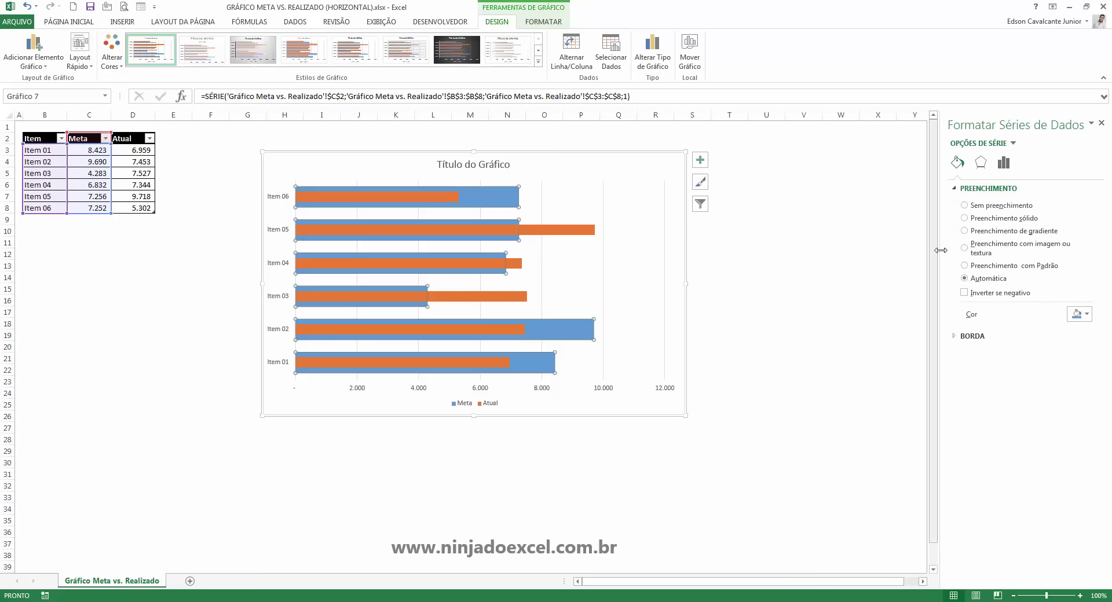
click(1079, 322)
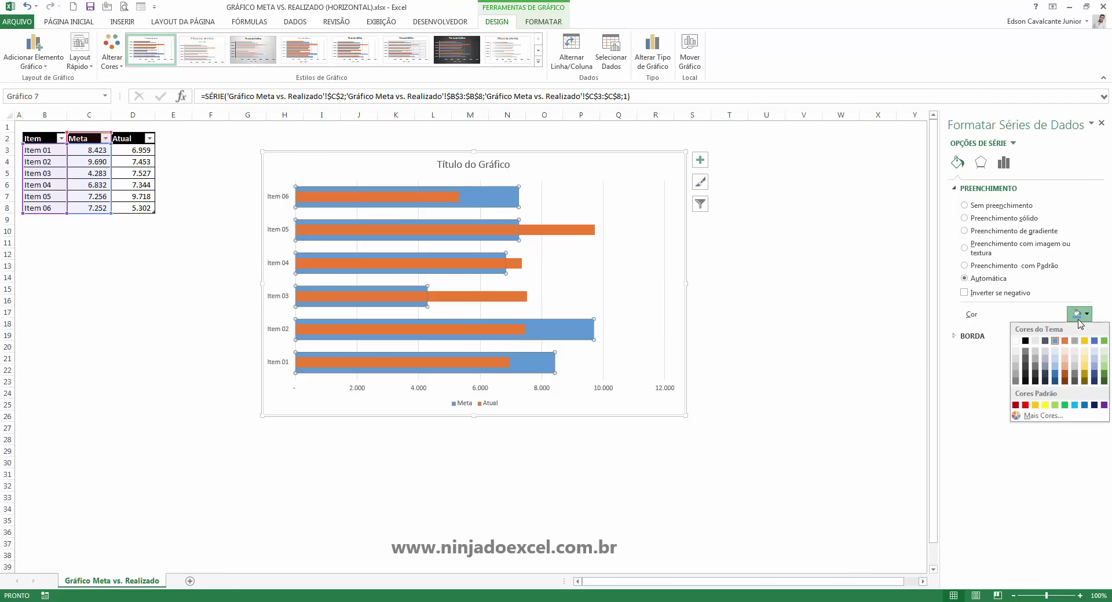
click(1014, 361)
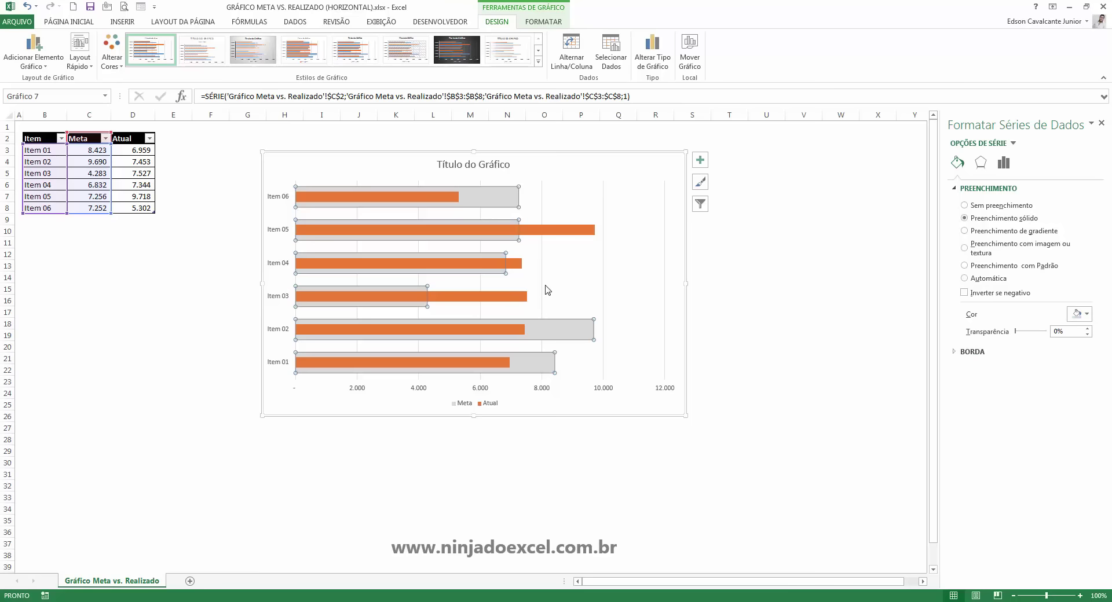
click(542, 166)
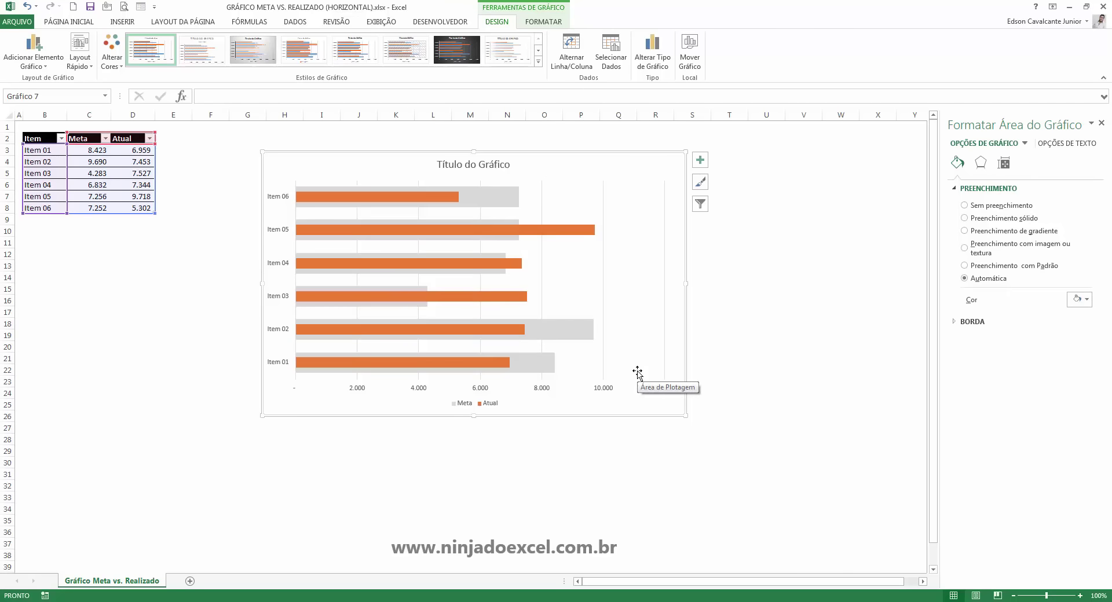
click(497, 199)
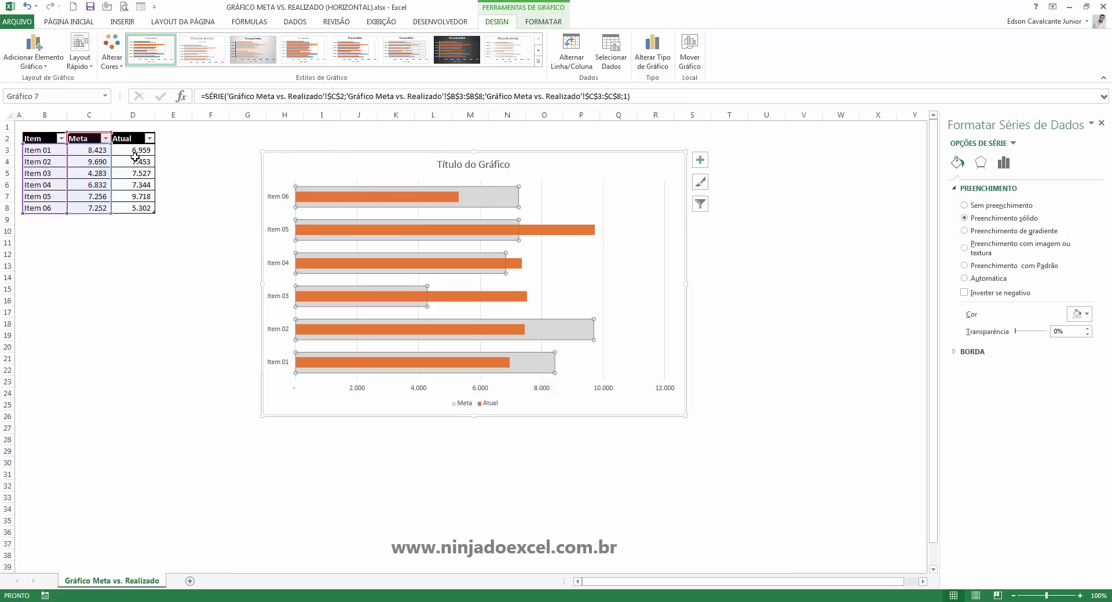
click(354, 197)
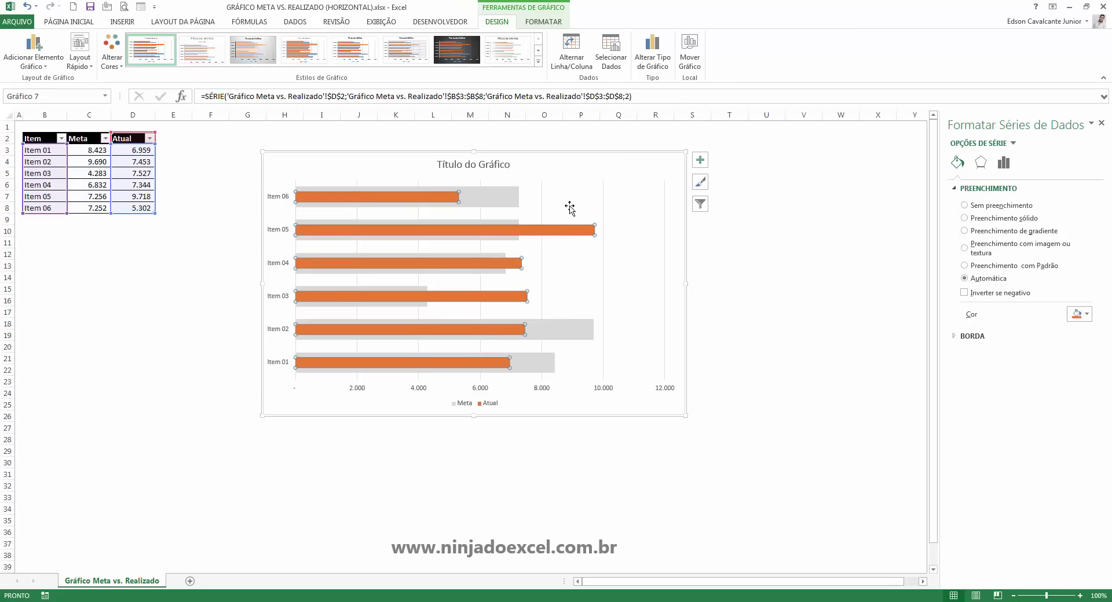
Add data labels to the Atual bars and format them bold and orange
click(700, 160)
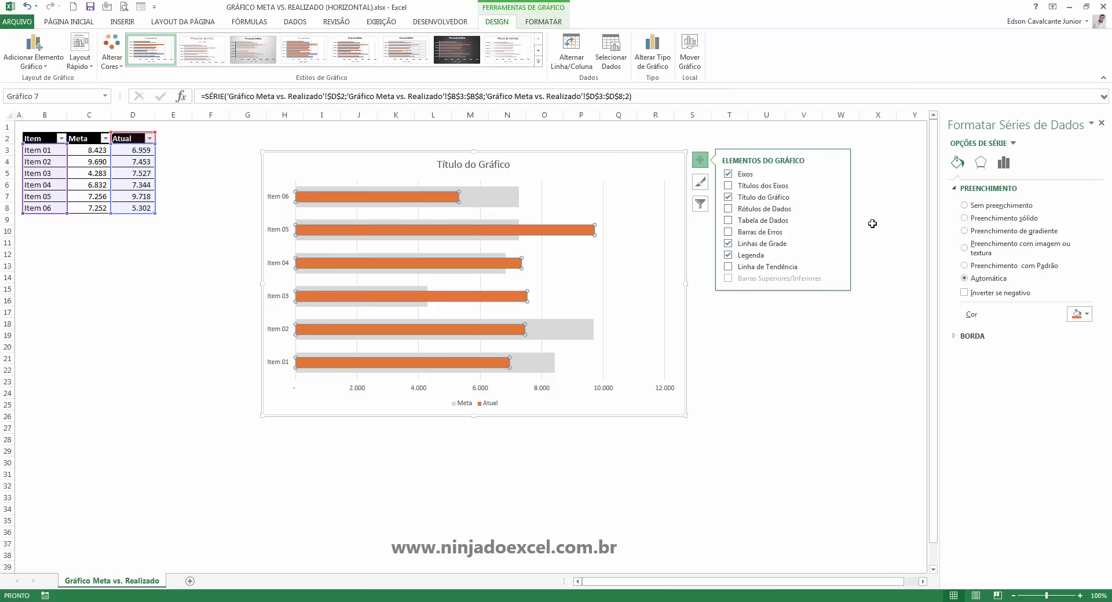
click(728, 209)
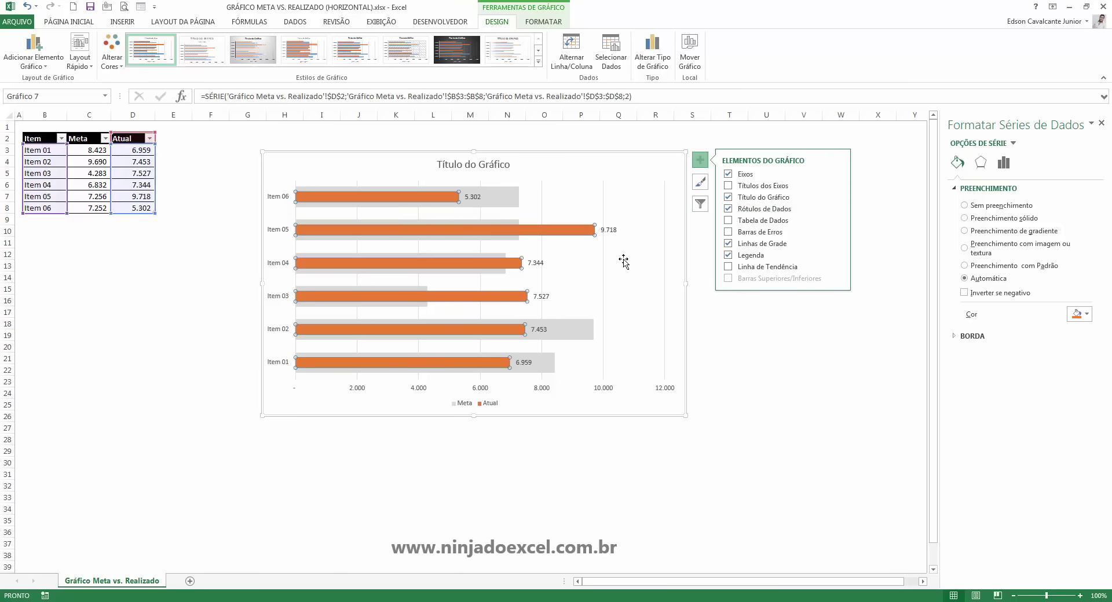
click(79, 23)
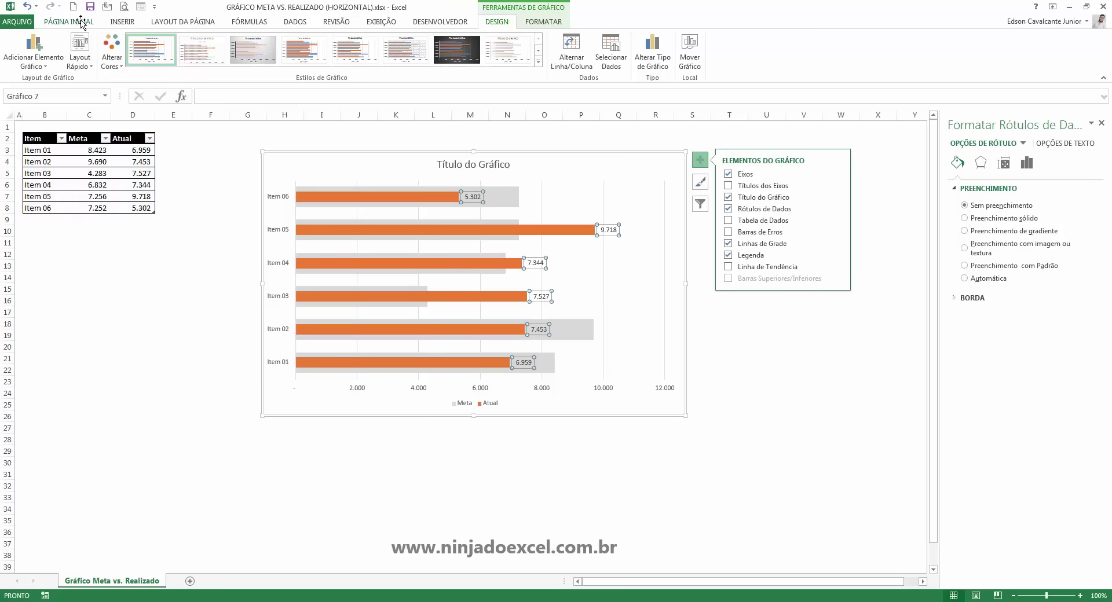
click(121, 59)
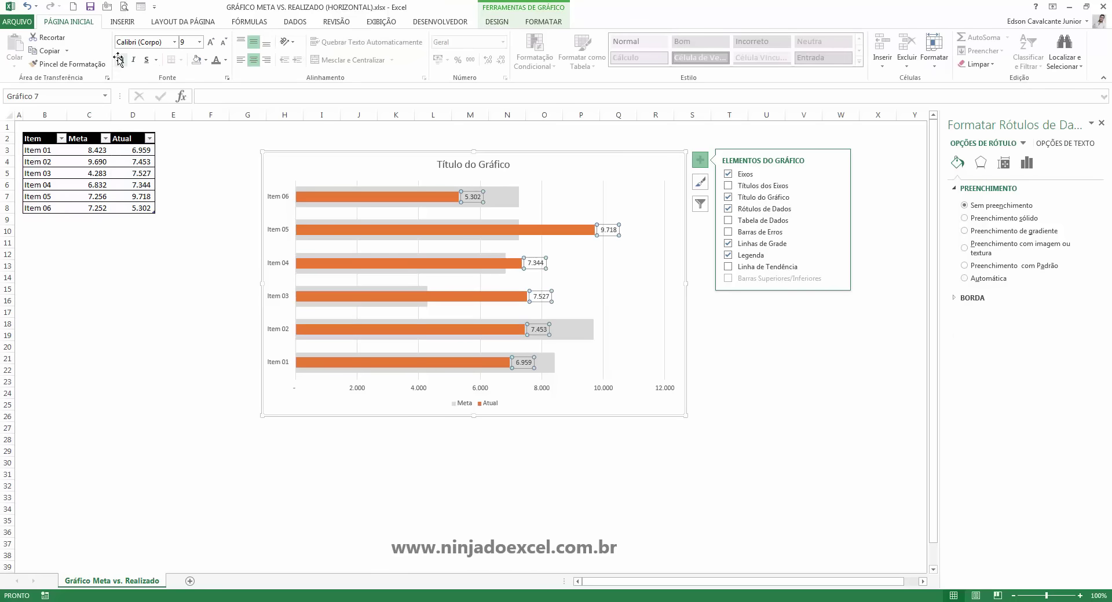
click(225, 60)
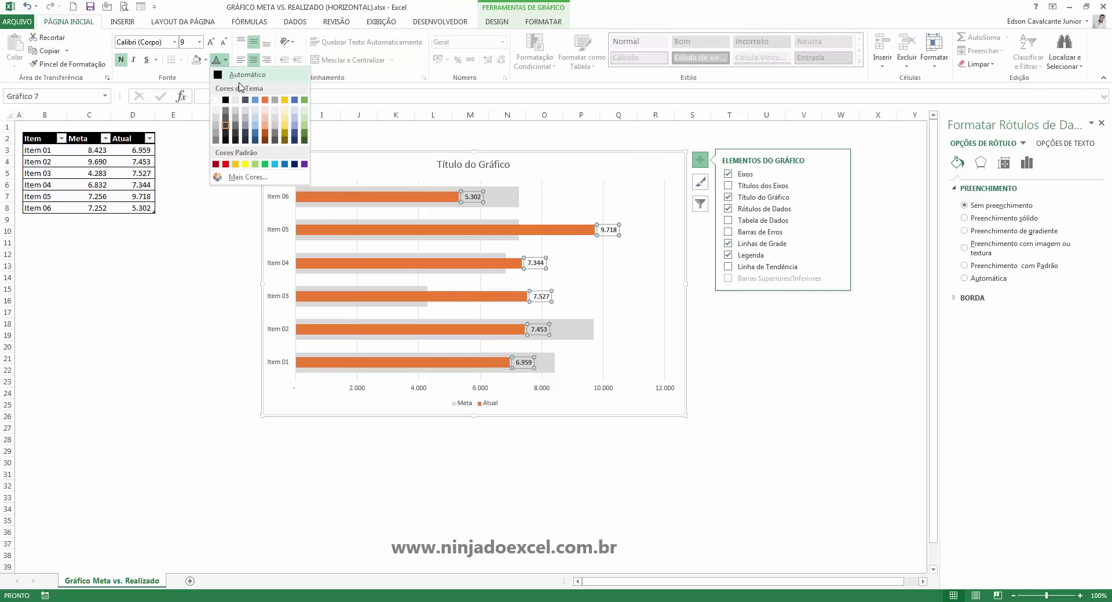
click(266, 101)
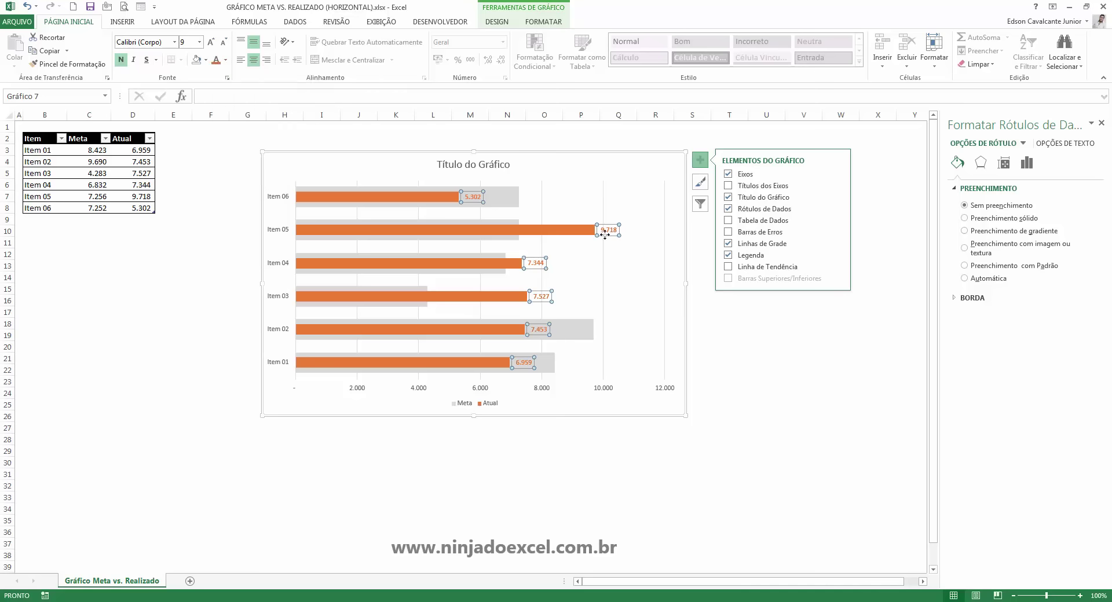
click(542, 296)
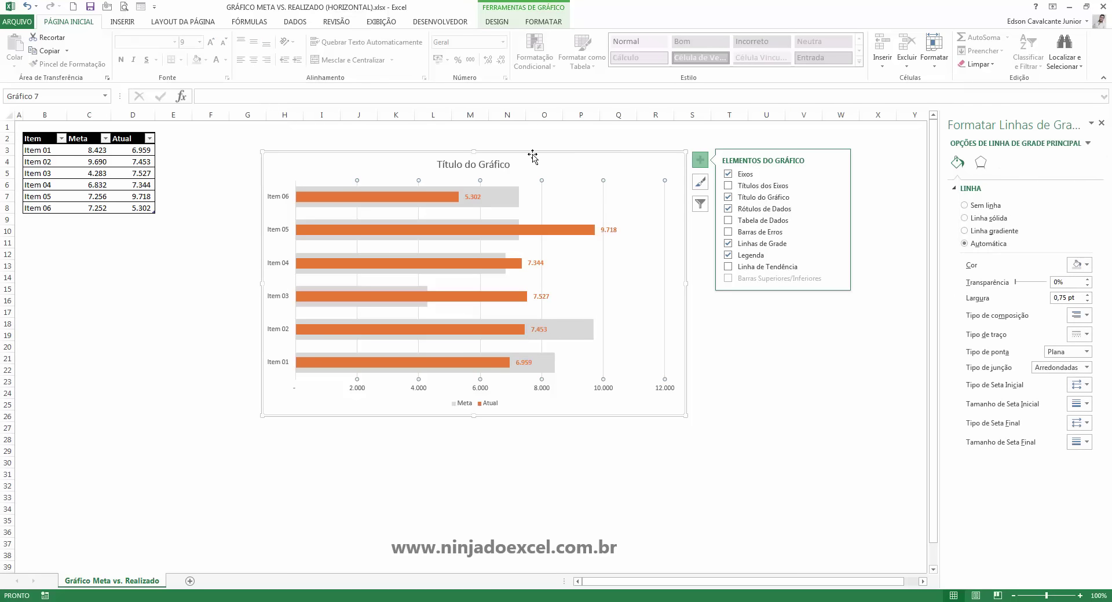
Replace the default chart title with 'Meta vs. Atual'
click(493, 163)
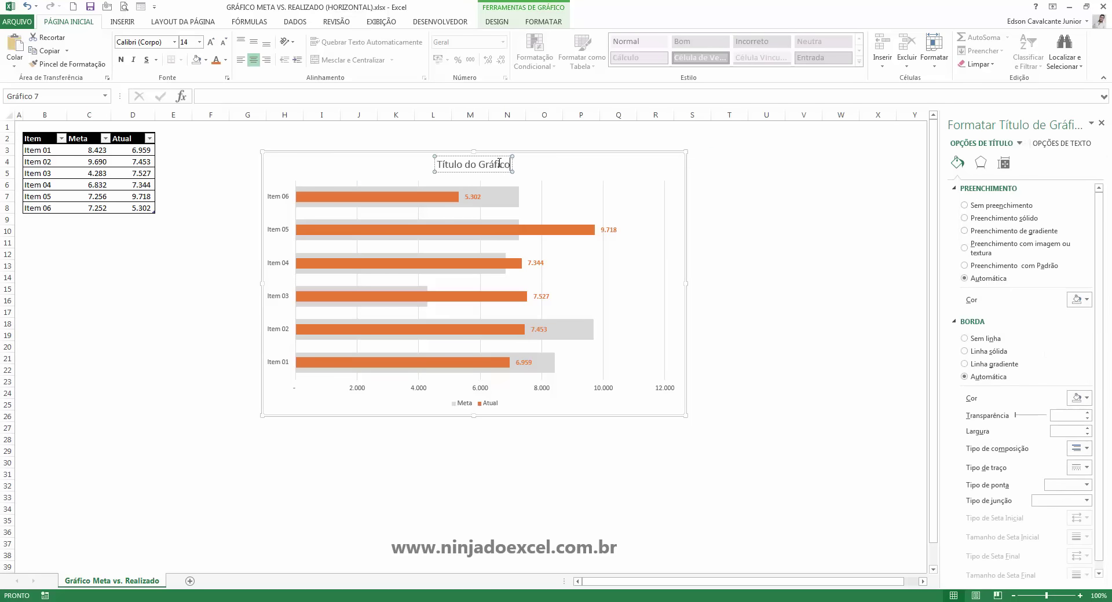
triple_click(499, 163)
text(M)
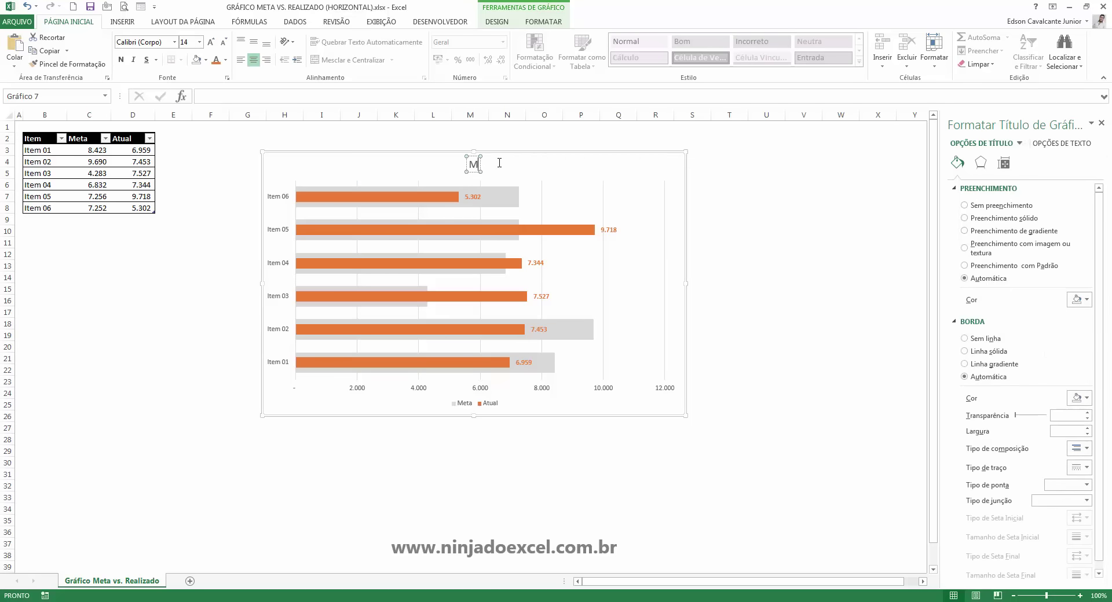
text(eta vs)
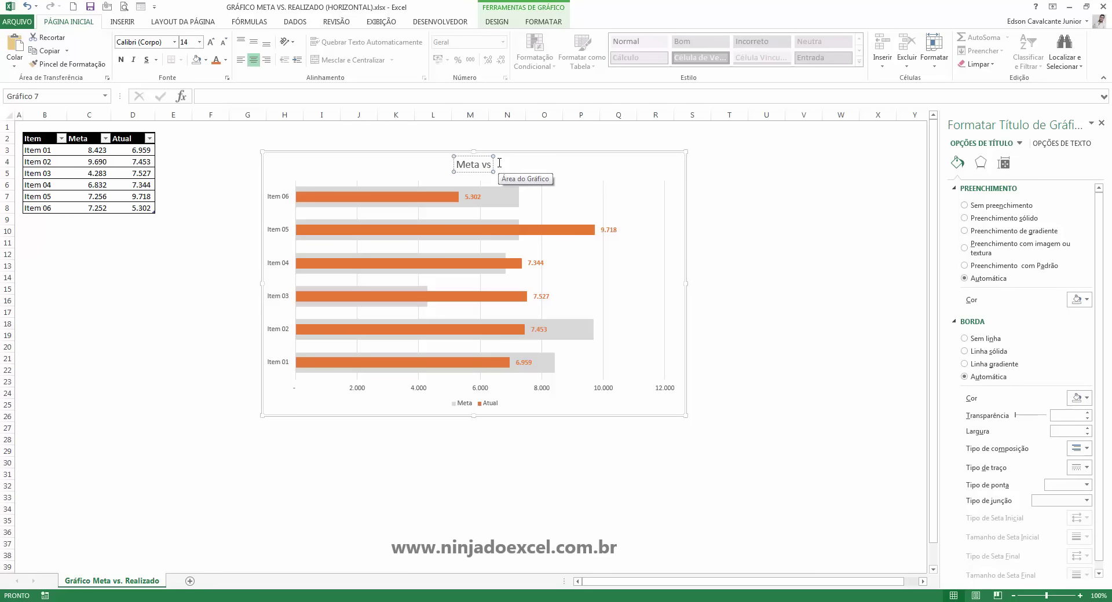
text(. Atual)
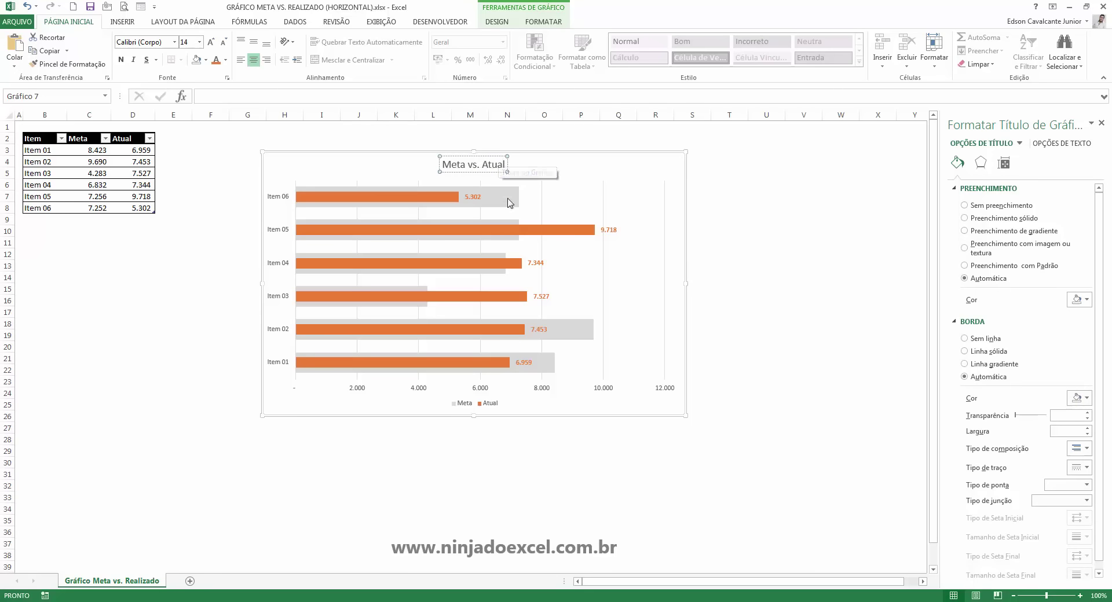
click(515, 155)
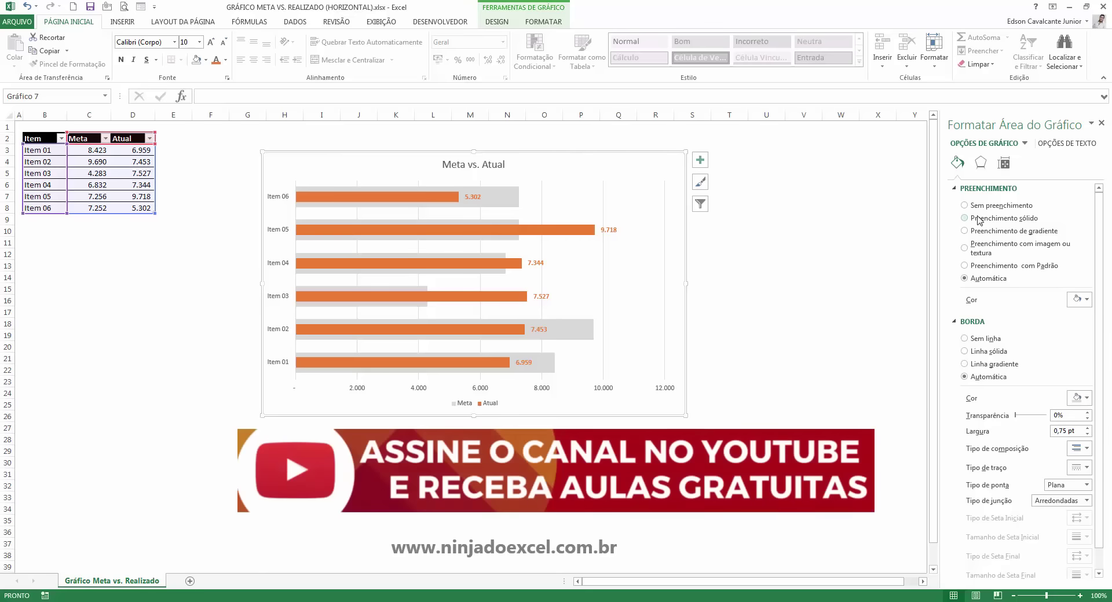
click(1101, 123)
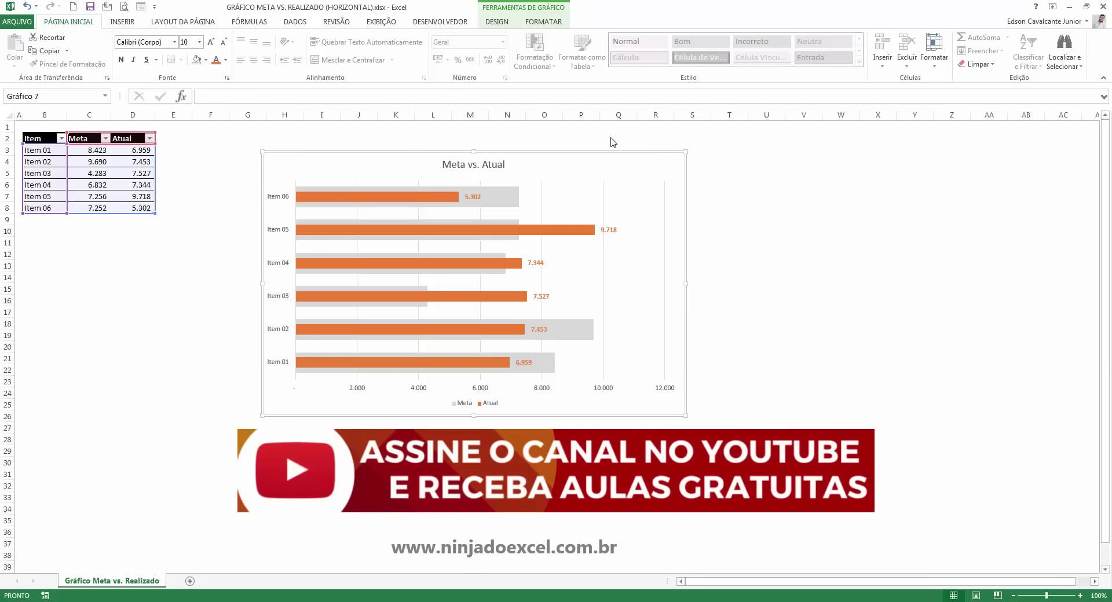
Deselect the chart and switch to the Curso Gráficos Avançados no Excel page in the browser
click(563, 134)
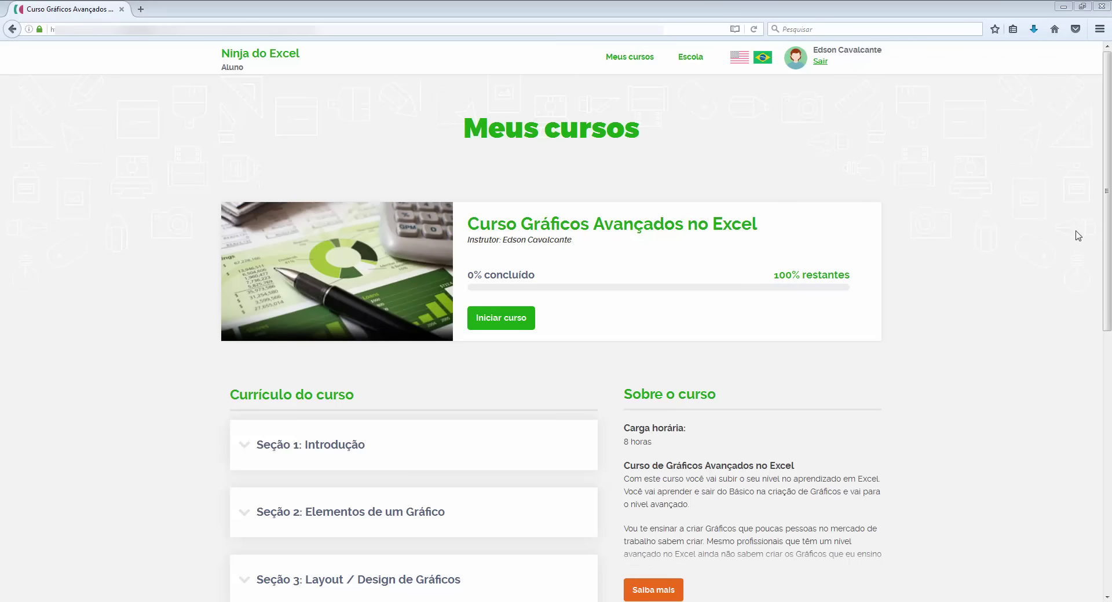
Expand Seção 1, Seção 2 and Seção 4 in the course curriculum
drag(1106, 171, 1109, 300)
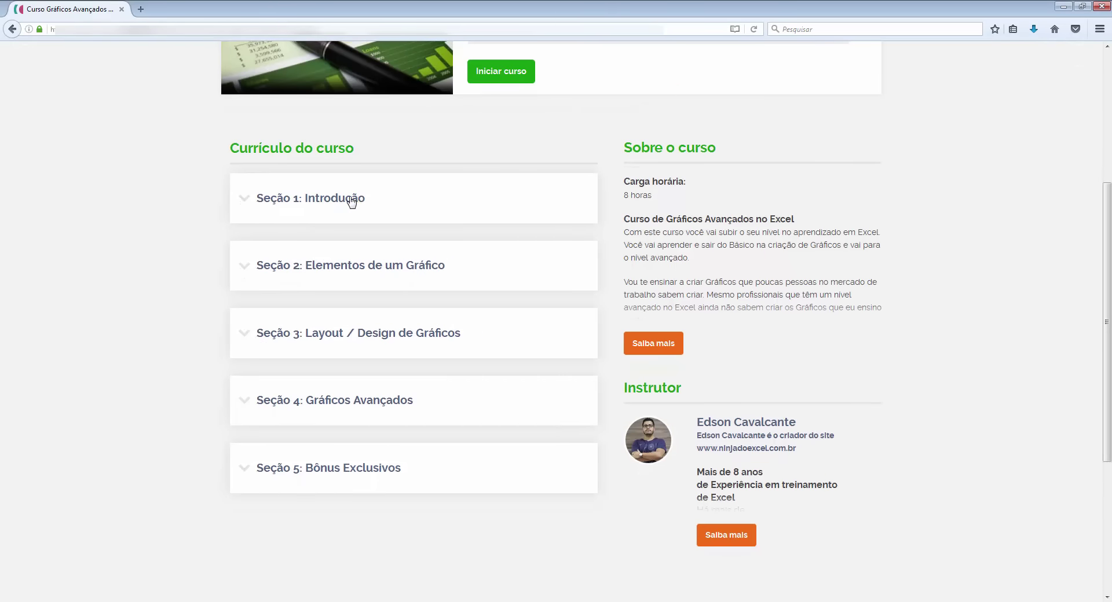
click(342, 203)
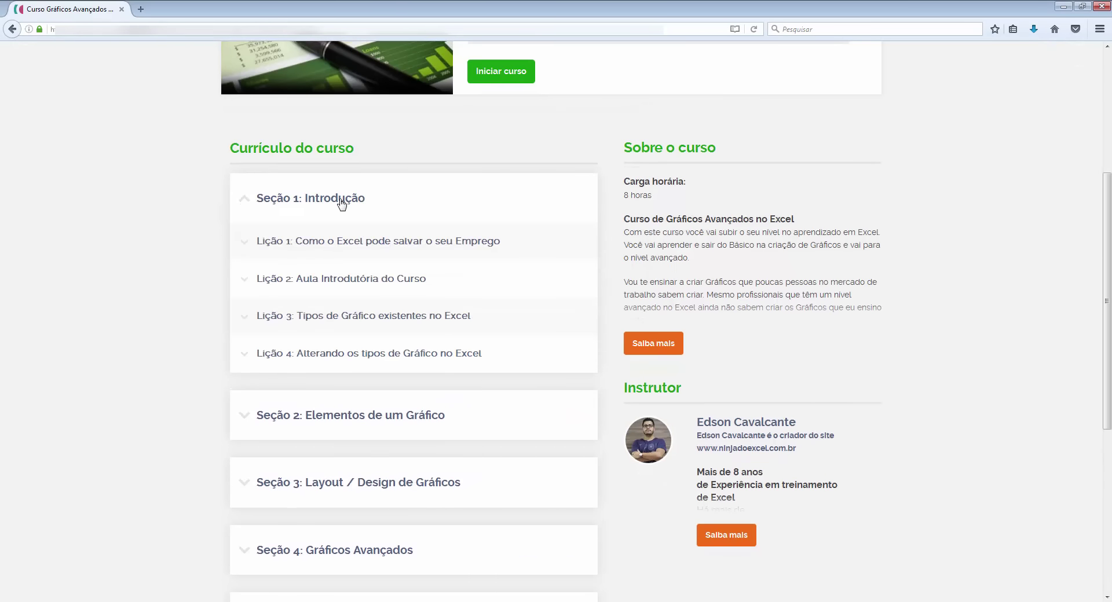
click(342, 203)
click(405, 273)
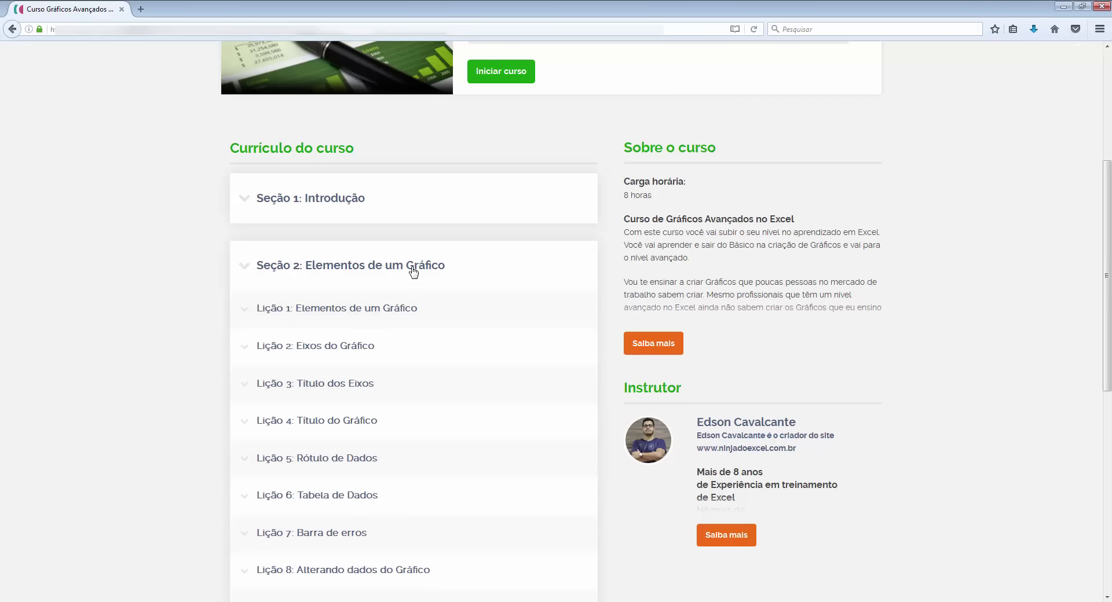
click(410, 272)
click(367, 402)
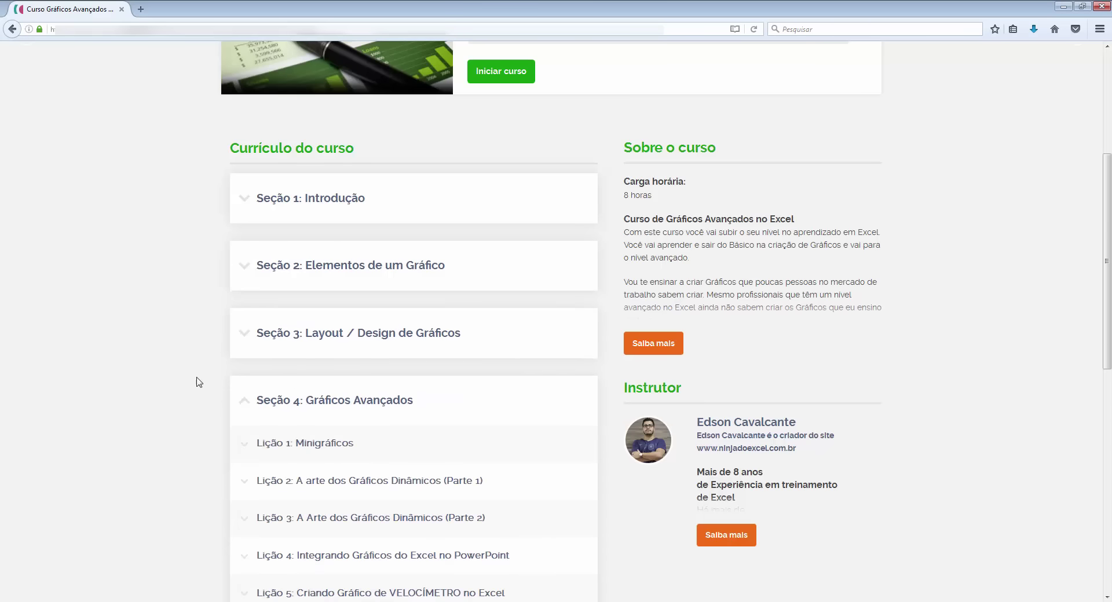
Scroll down the lesson list to Gráficos de Formatação Condicional
scroll(174, 384, down, 2)
scroll(166, 389, down, 2)
scroll(147, 396, down, 1)
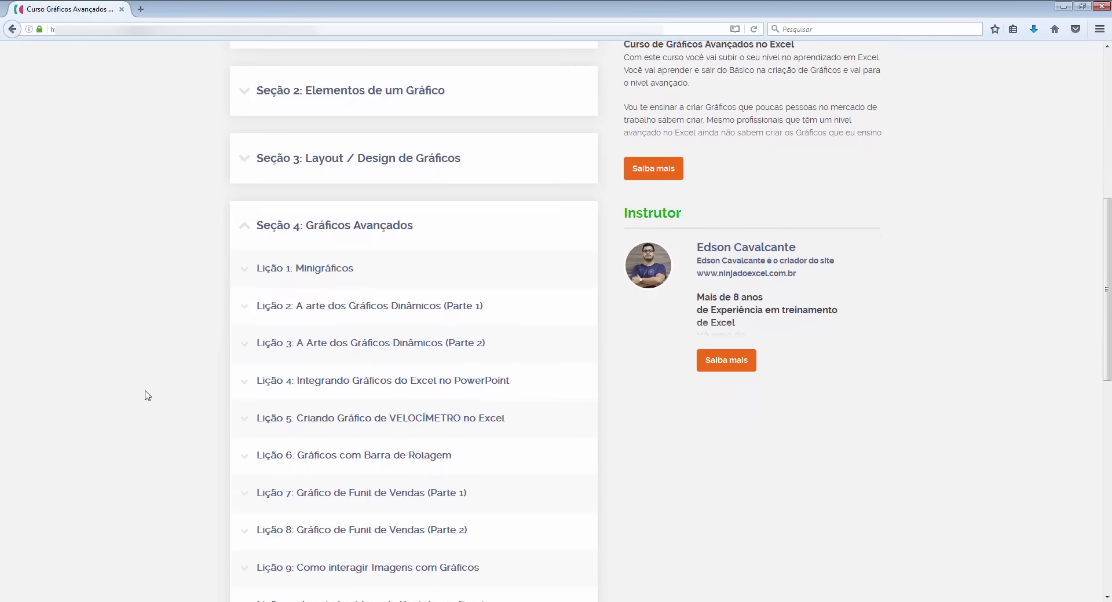
scroll(148, 395, down, 1)
scroll(147, 395, down, 1)
scroll(148, 397, down, 1)
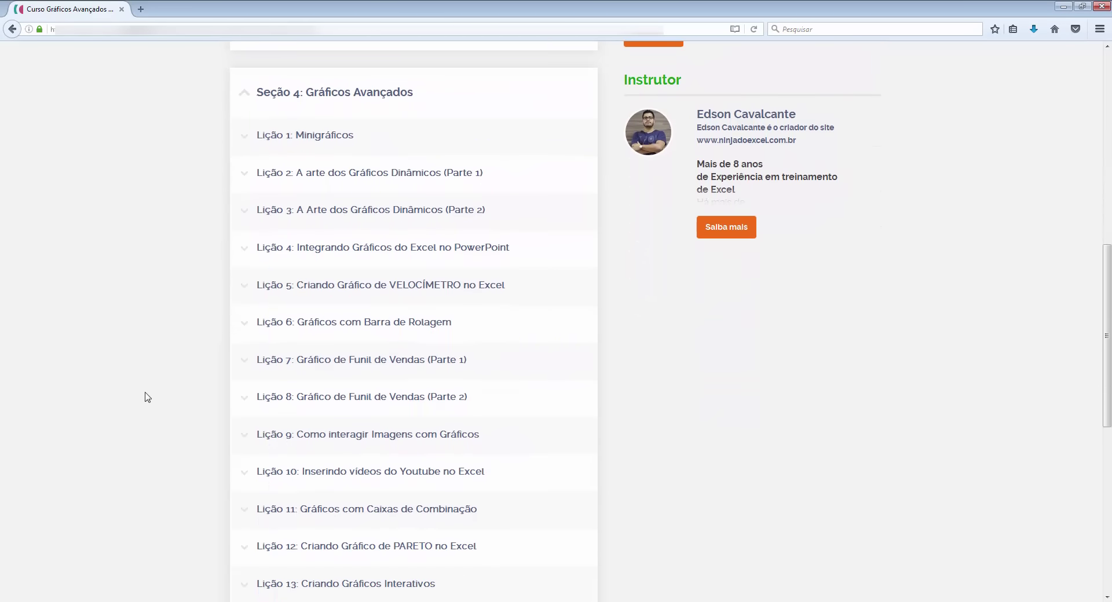
scroll(148, 397, down, 1)
scroll(148, 397, down, 1)
scroll(147, 397, down, 1)
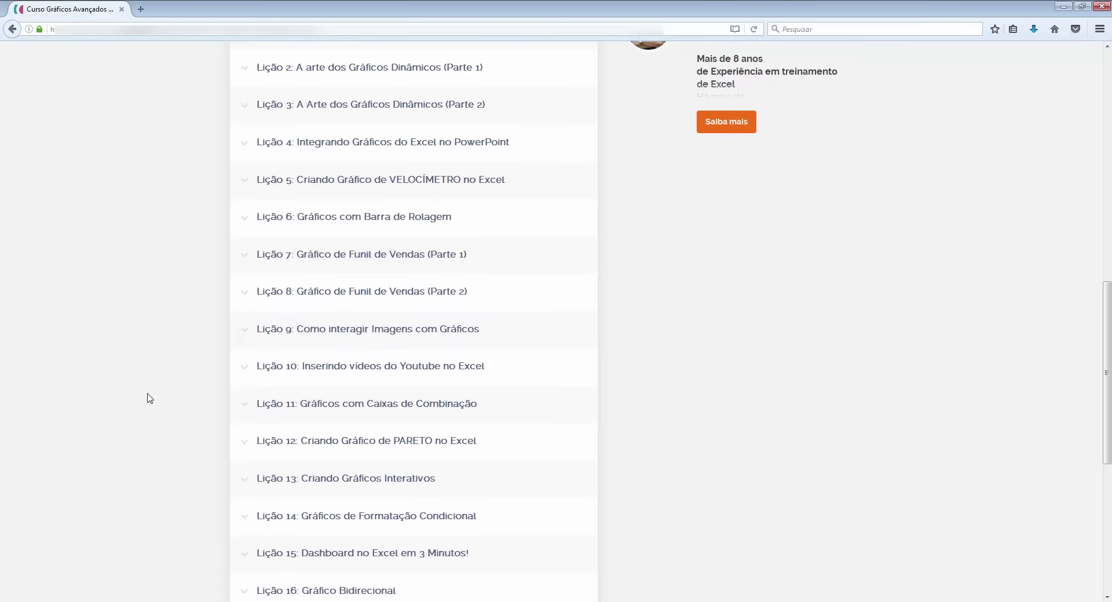
scroll(148, 397, down, 1)
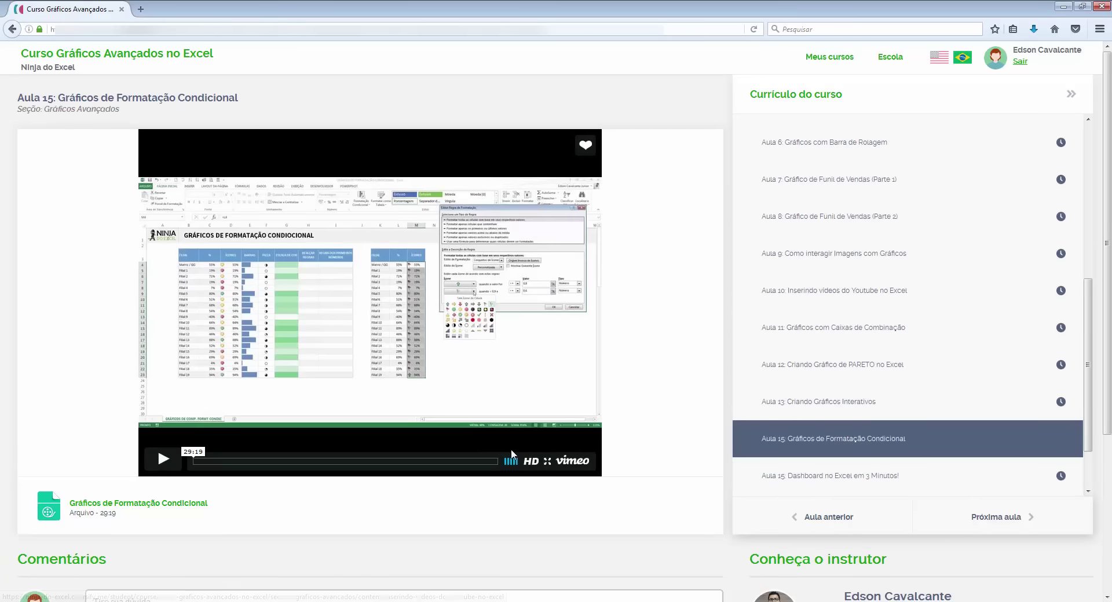
Play the 'Aula 16: Gráfico Bidirecional' video, briefly expanding and collapsing Seção 3 in the sidebar
click(164, 459)
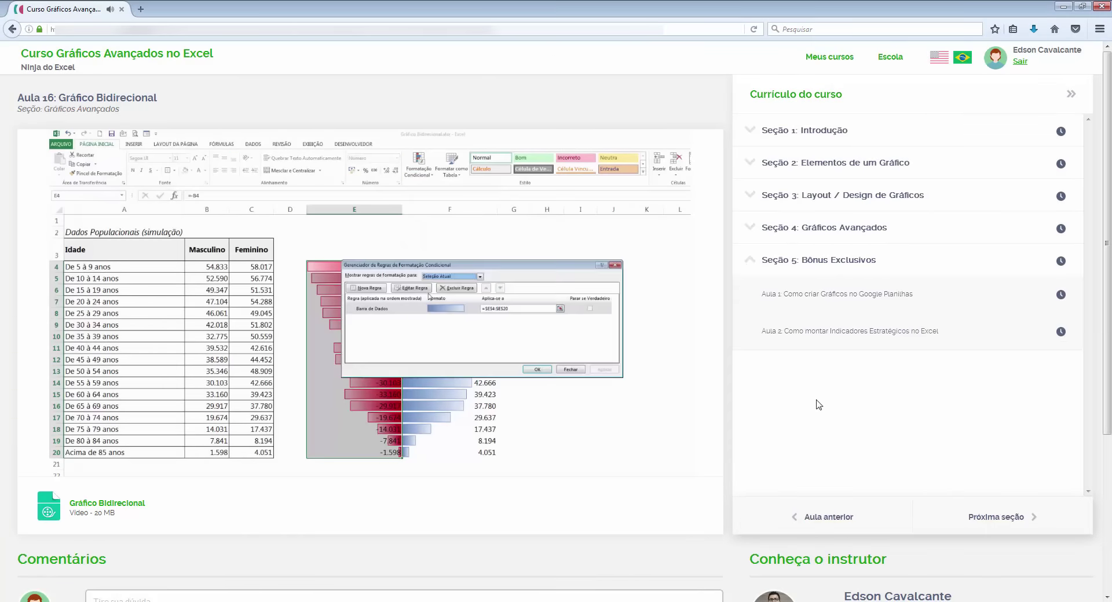
click(751, 196)
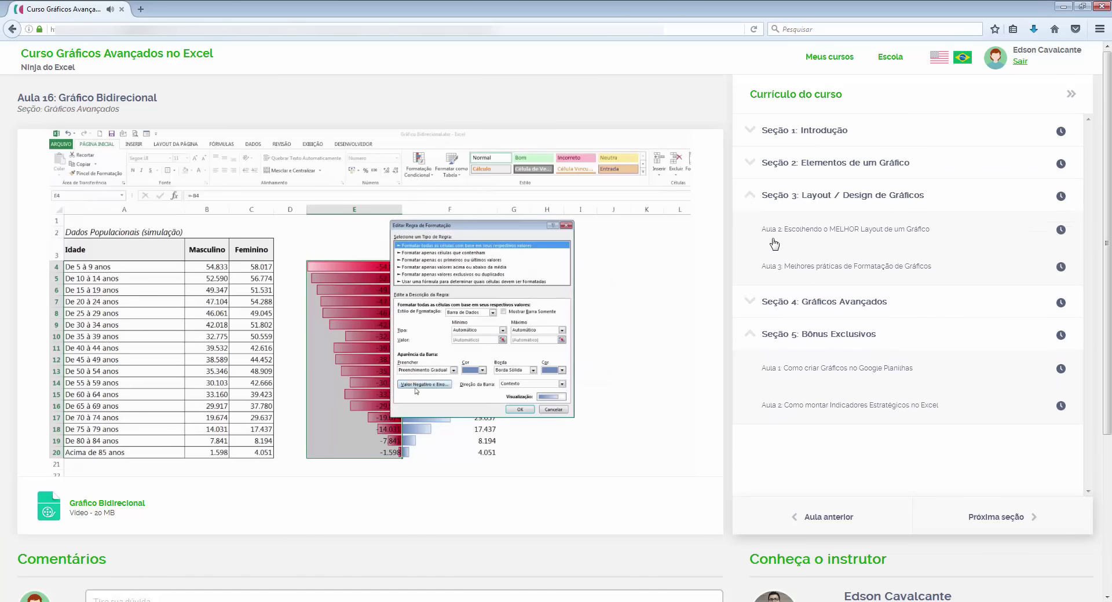
click(751, 194)
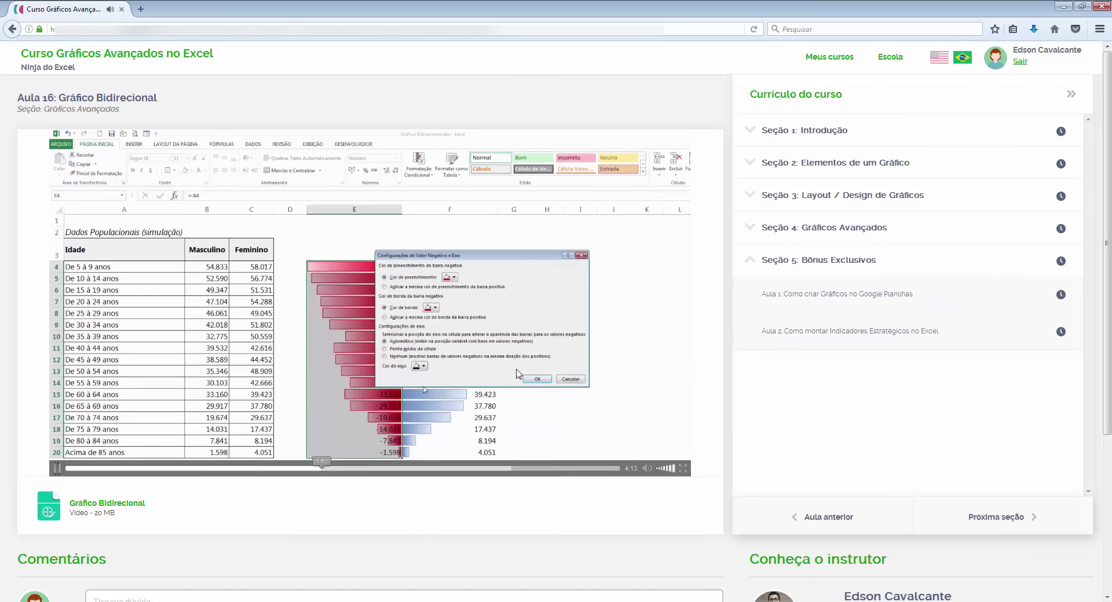
scroll(220, 480, down, 5)
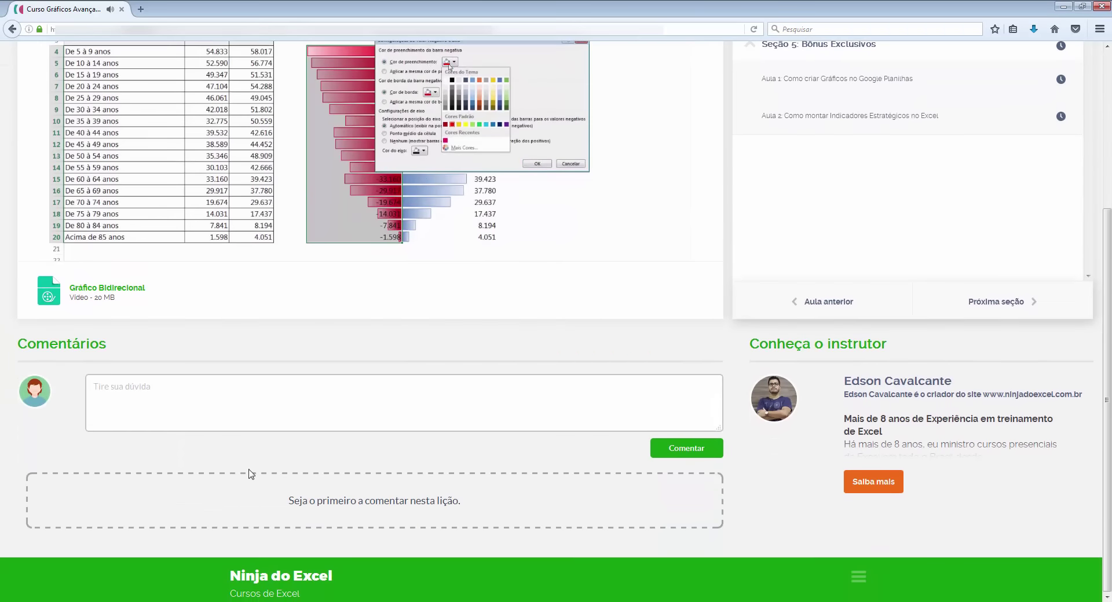
scroll(469, 493, up, 4)
scroll(469, 489, up, 1)
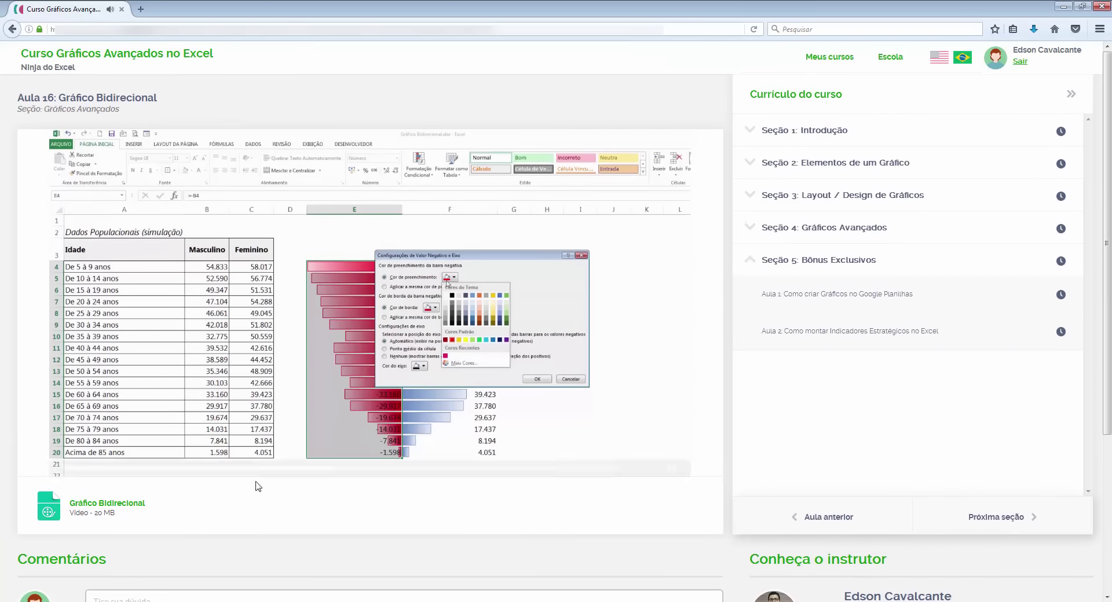